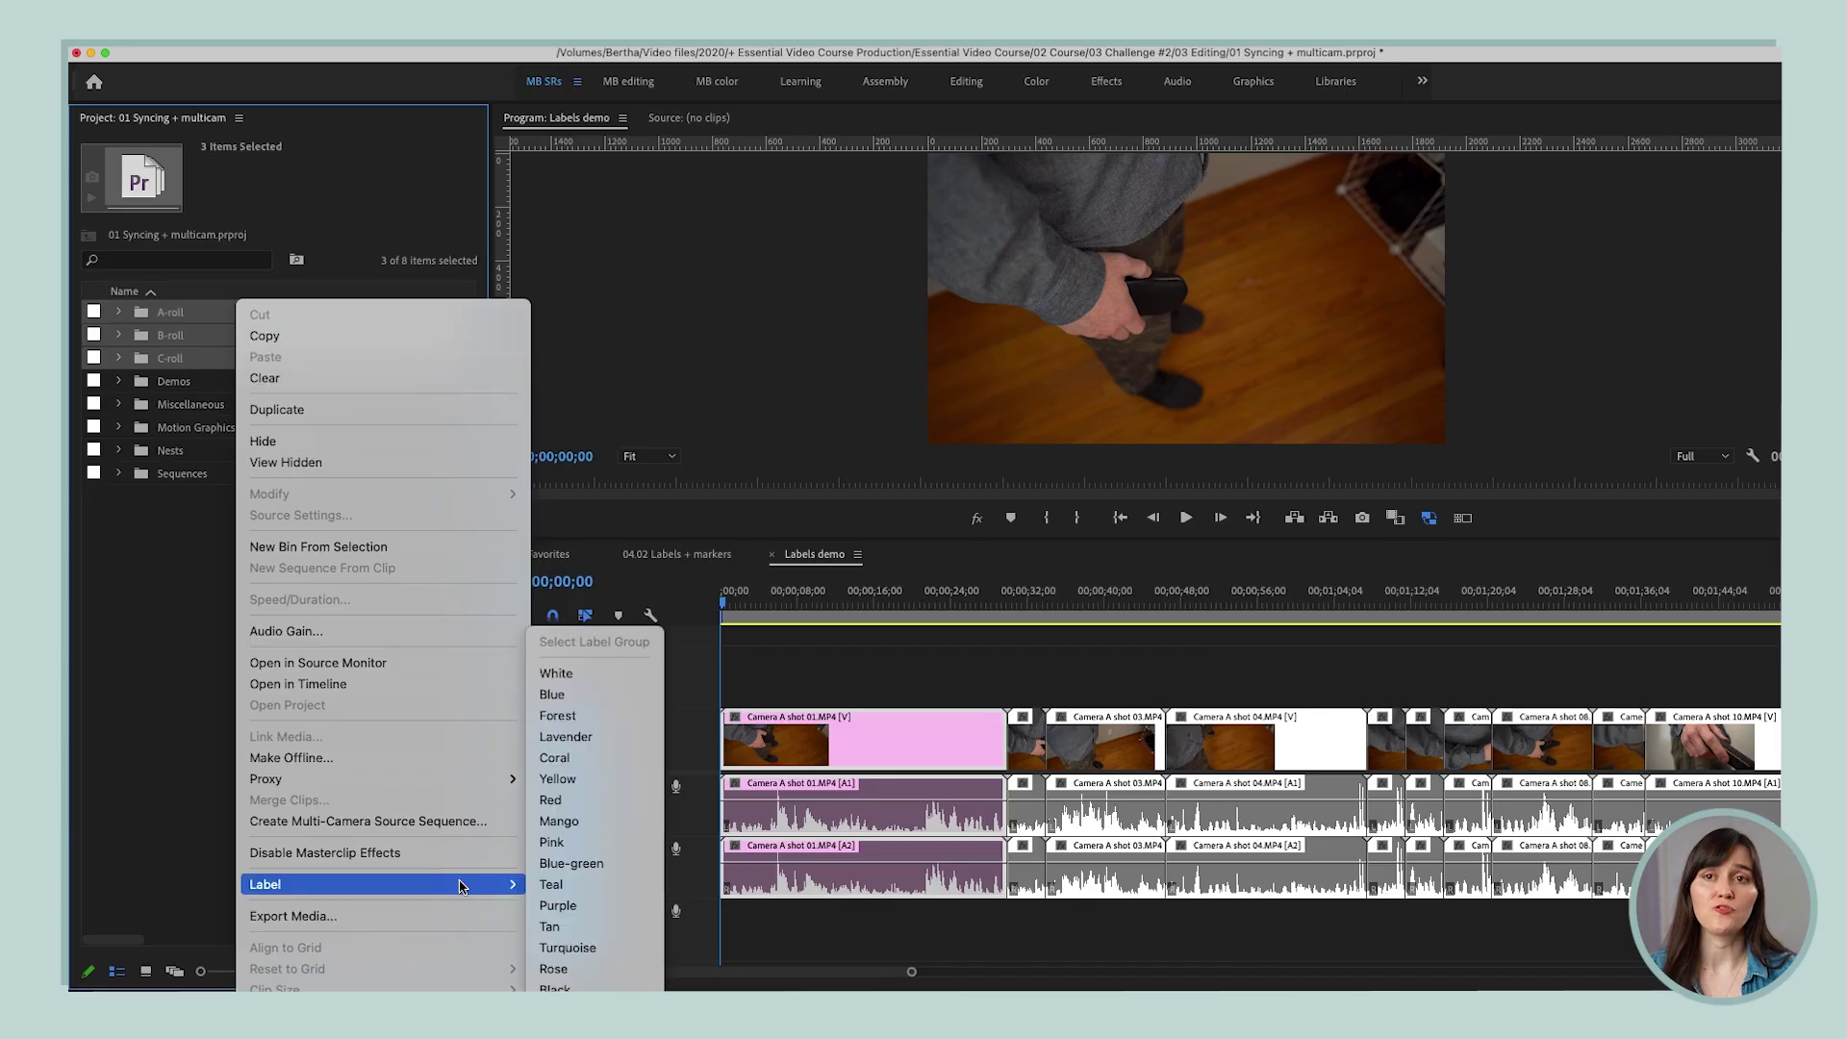
Step: Assign the Yellow label to the A-roll, B-roll and C-roll bins
{"action": "left_click", "coordinate": [598, 779]}
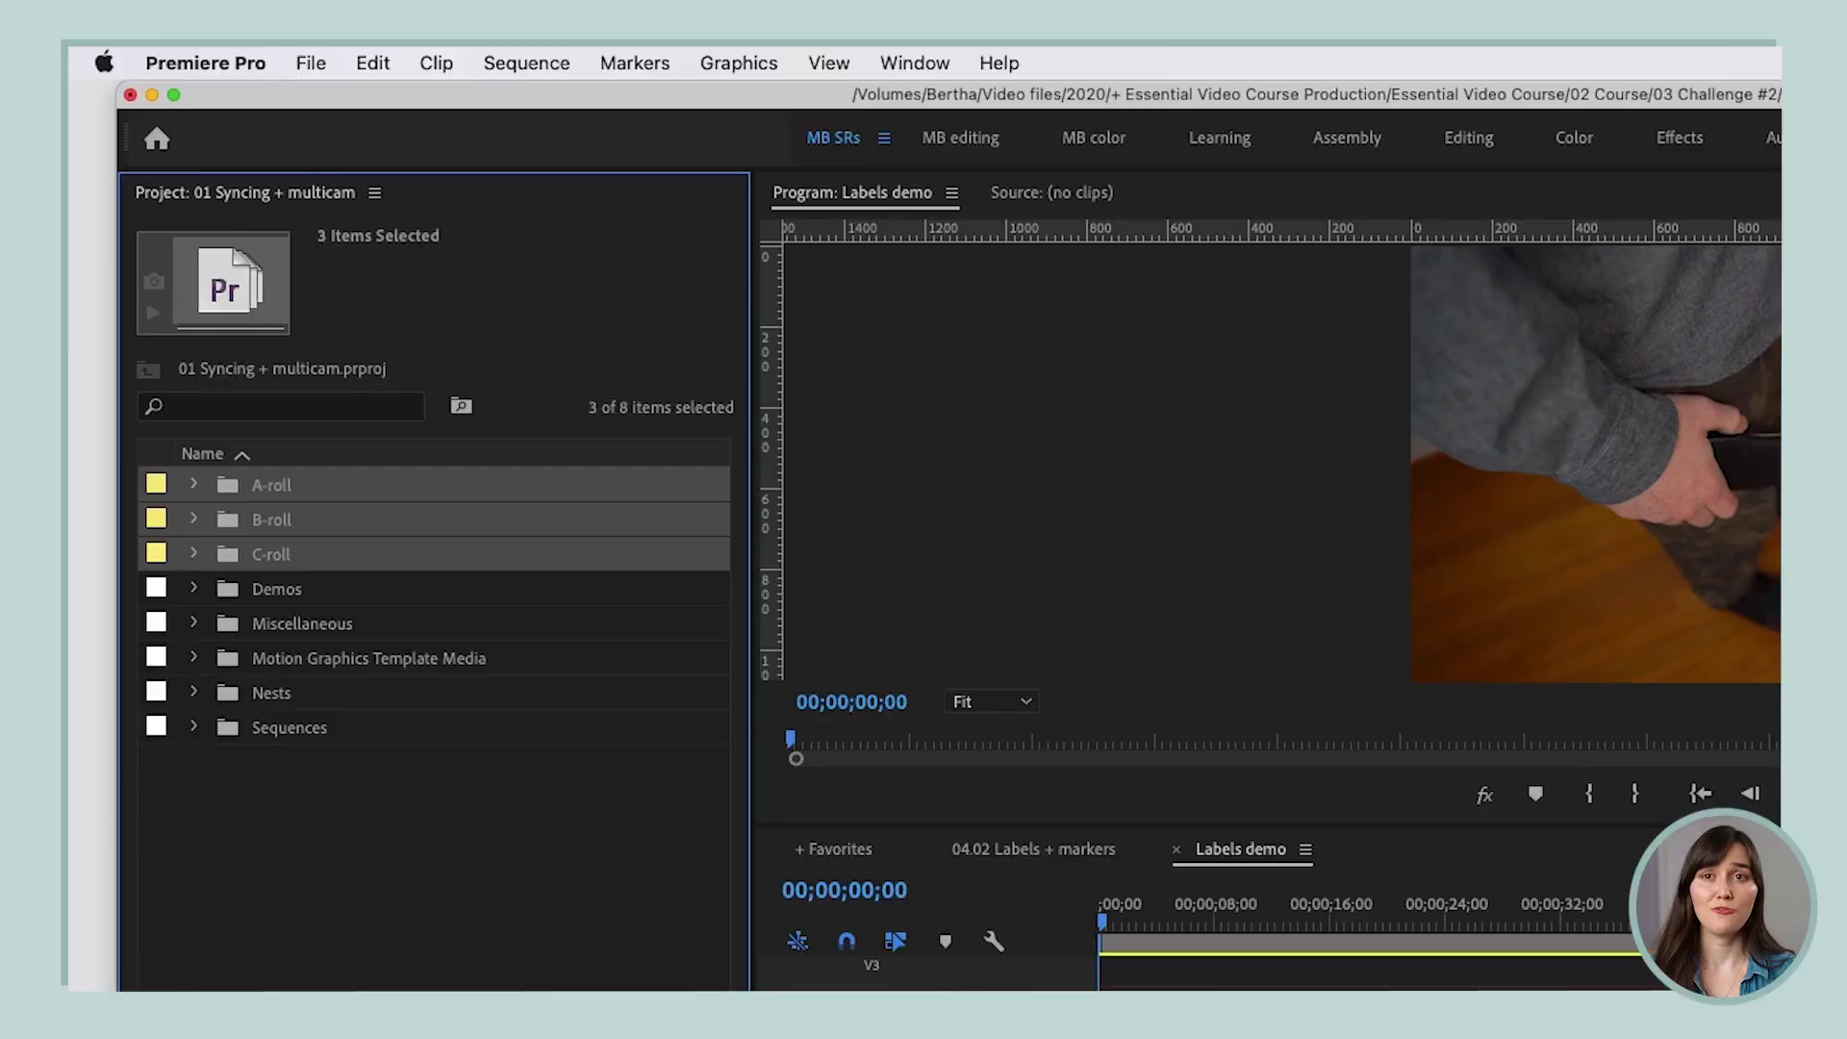
Step: Open the Labels preferences
{"action": "left_click", "coordinate": [207, 58]}
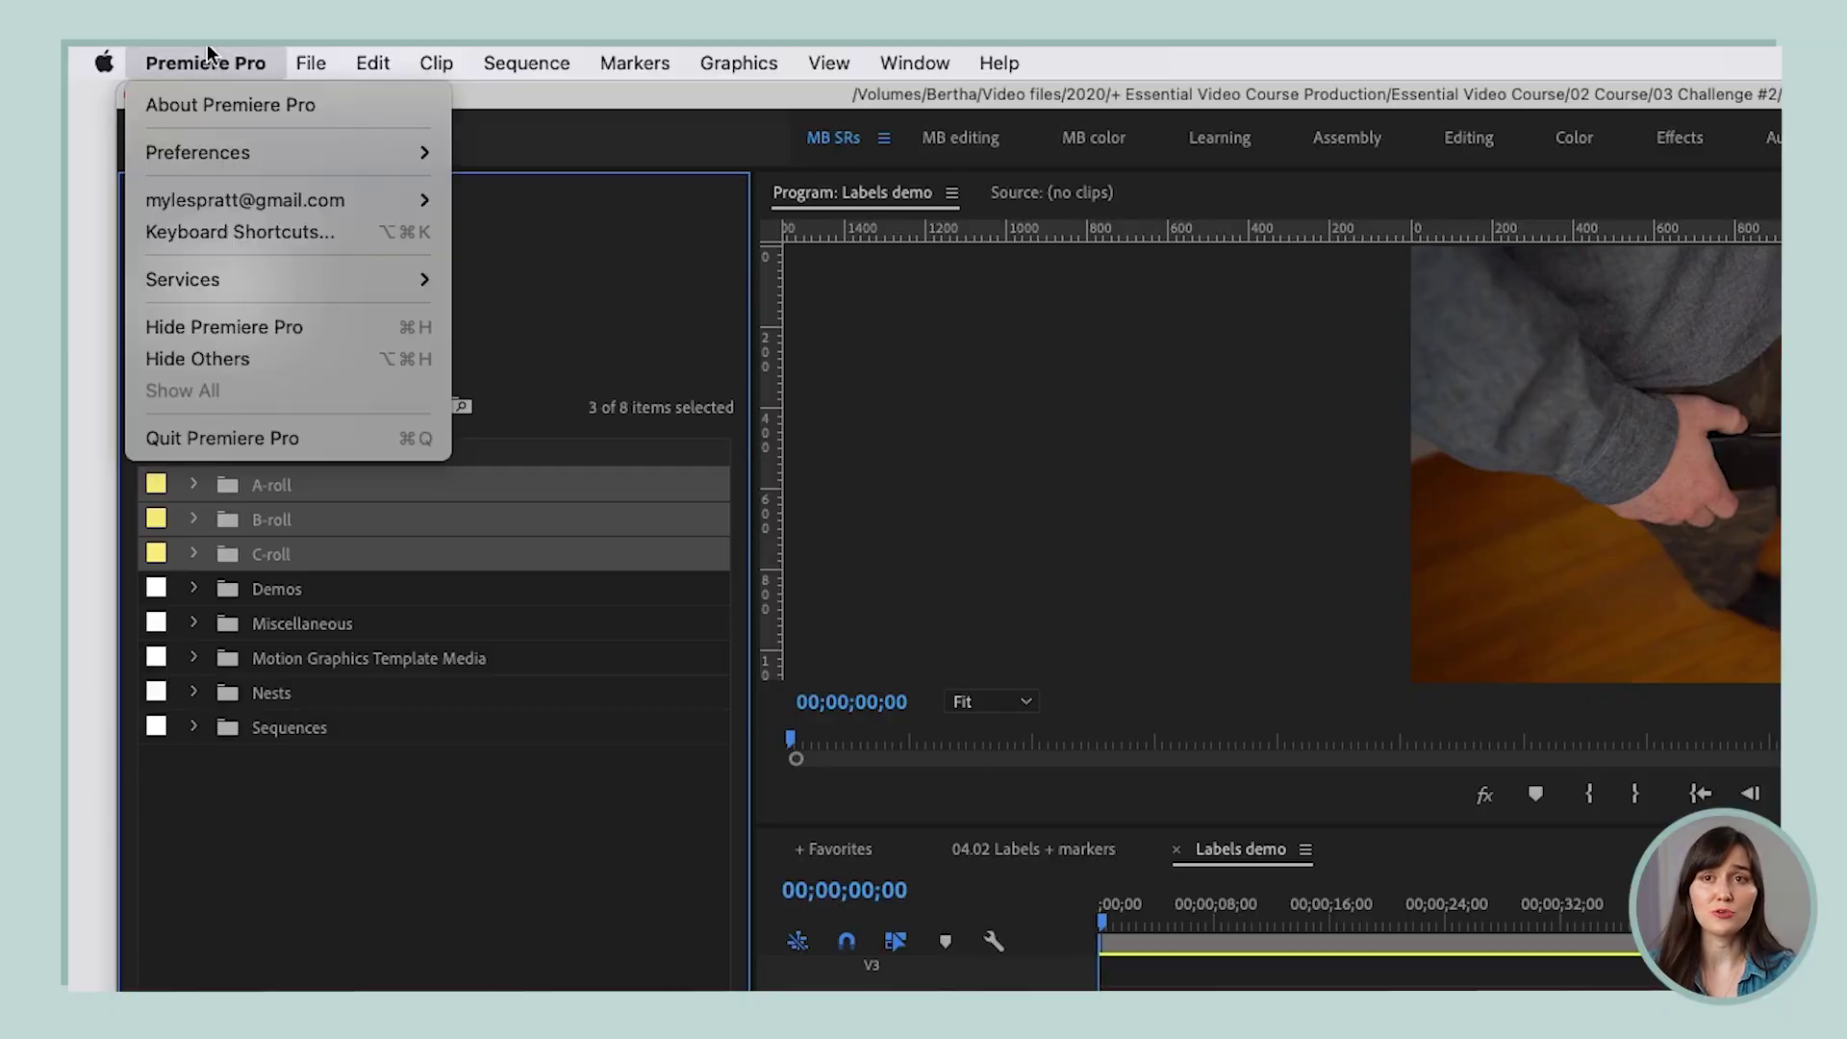
{"action": "mouse_move", "coordinate": [289, 160]}
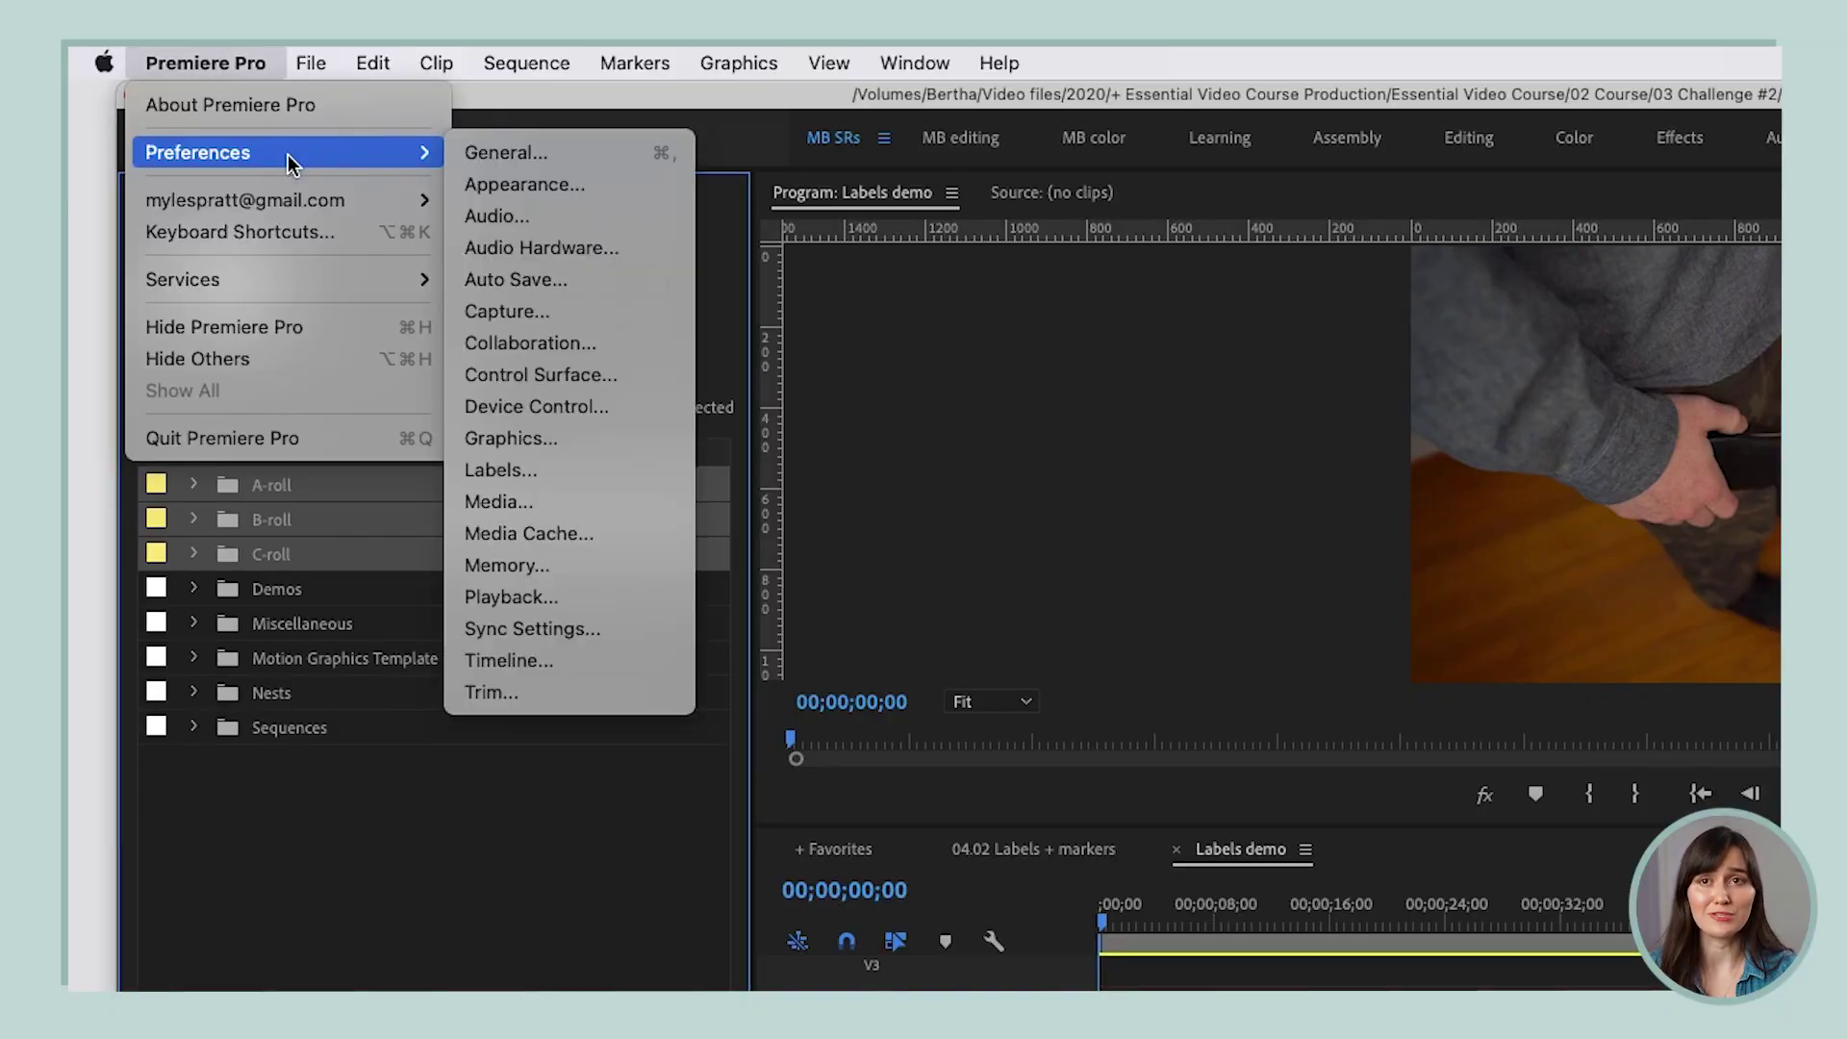
{"action": "left_click", "coordinate": [593, 469]}
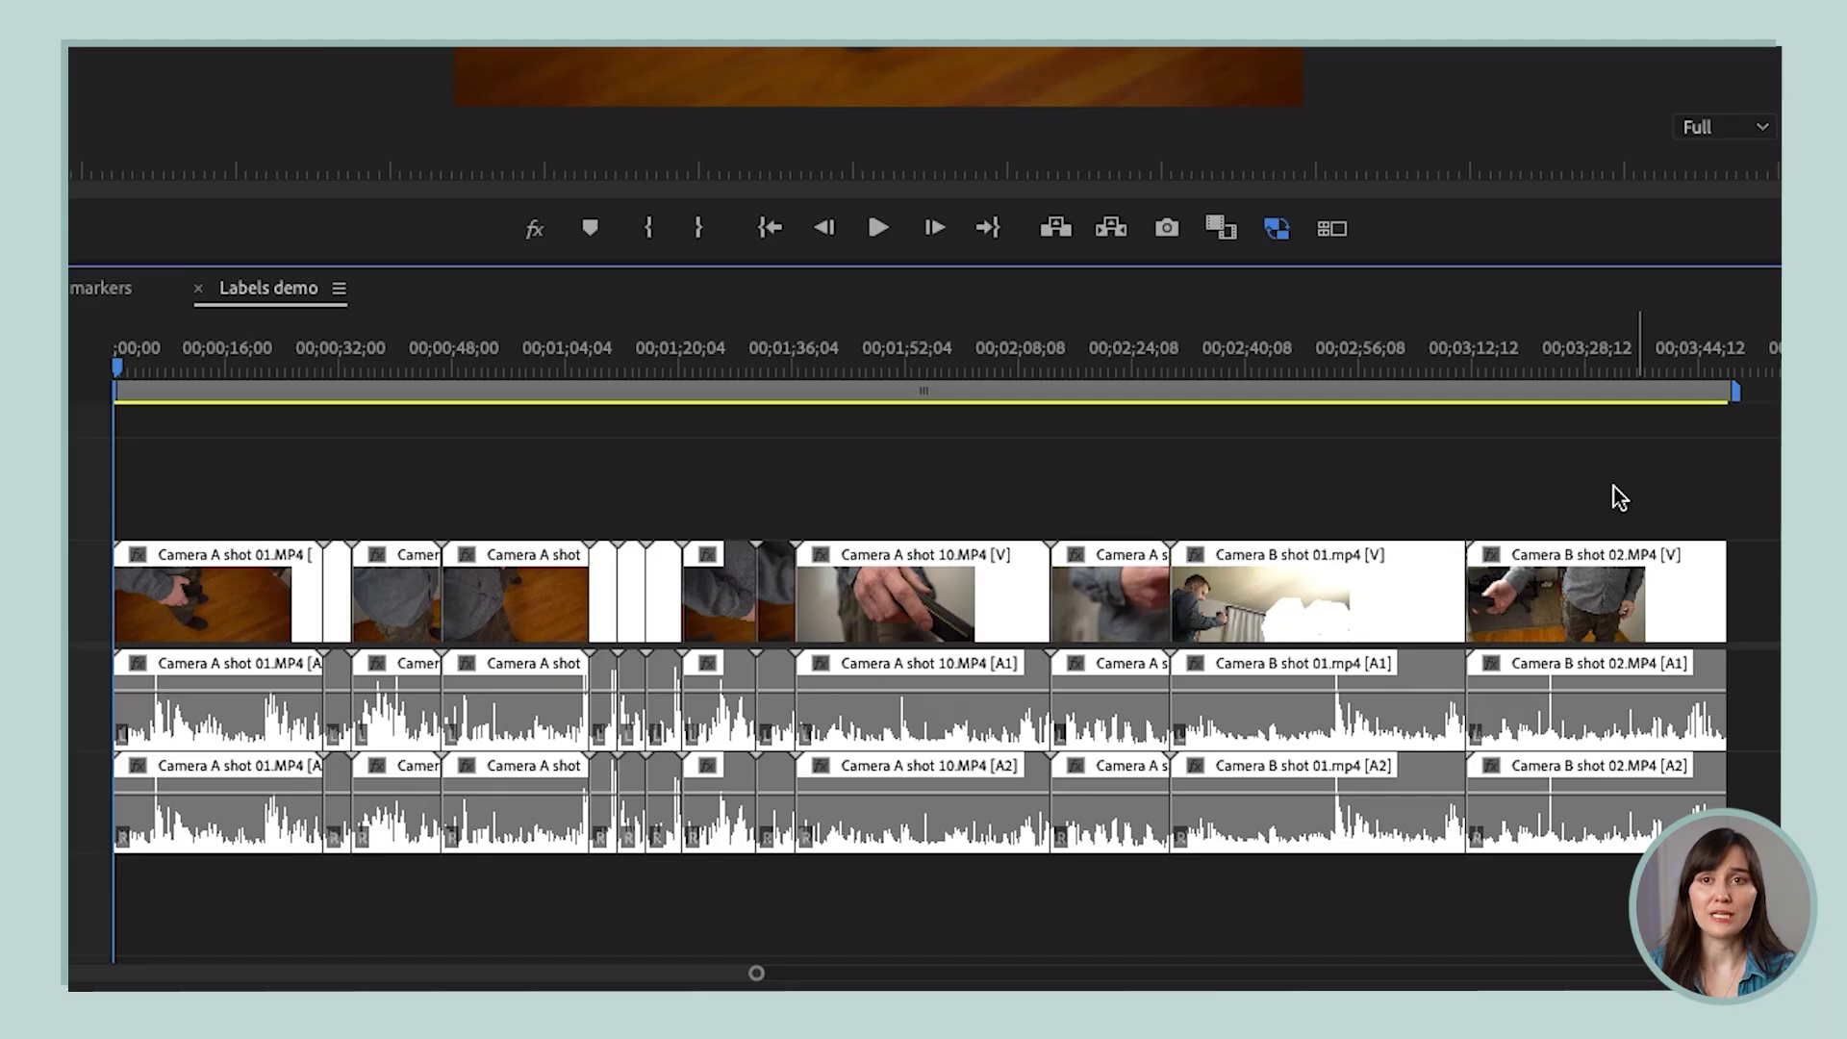
Step: Label the Camera A shot 10 clip yellow, and recolor the labels of Camera B shot 01 and the short selected Camera A clip
{"action": "left_click", "coordinate": [1001, 594]}
{"action": "key", "text": "ctrl+1"}
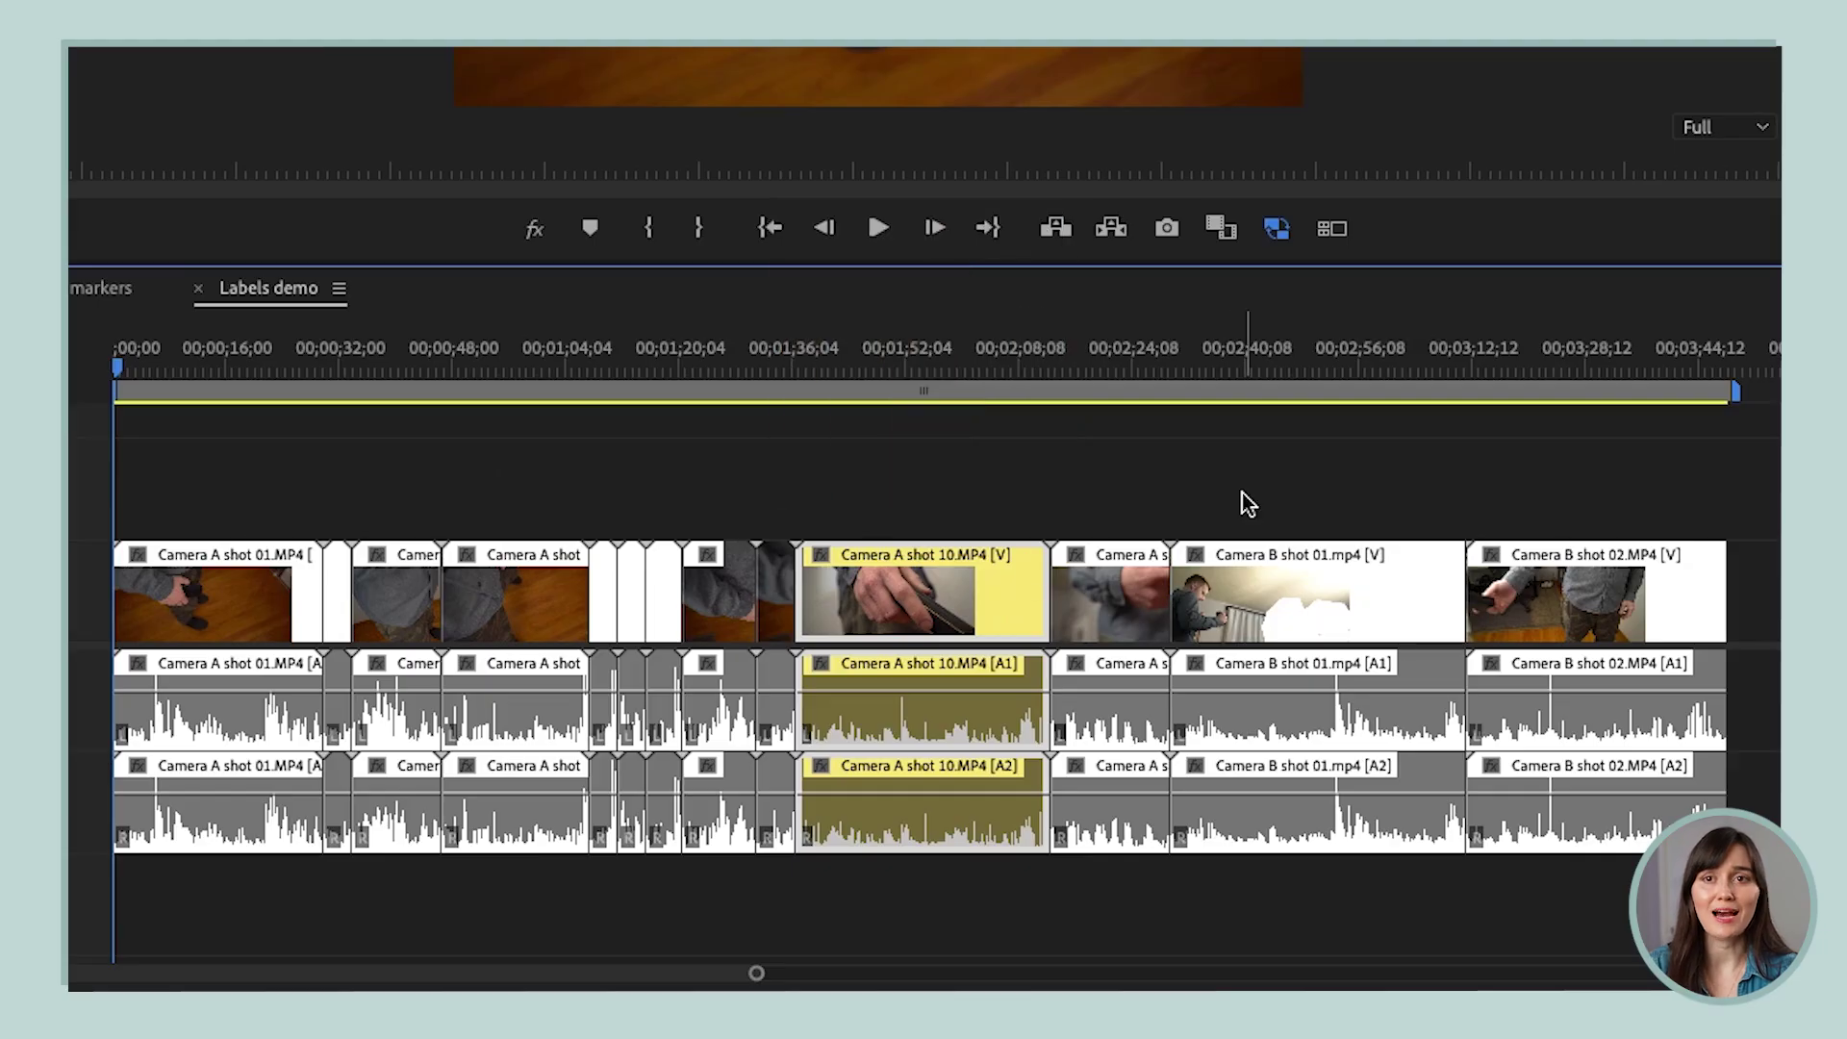
{"action": "left_click", "coordinate": [1373, 591]}
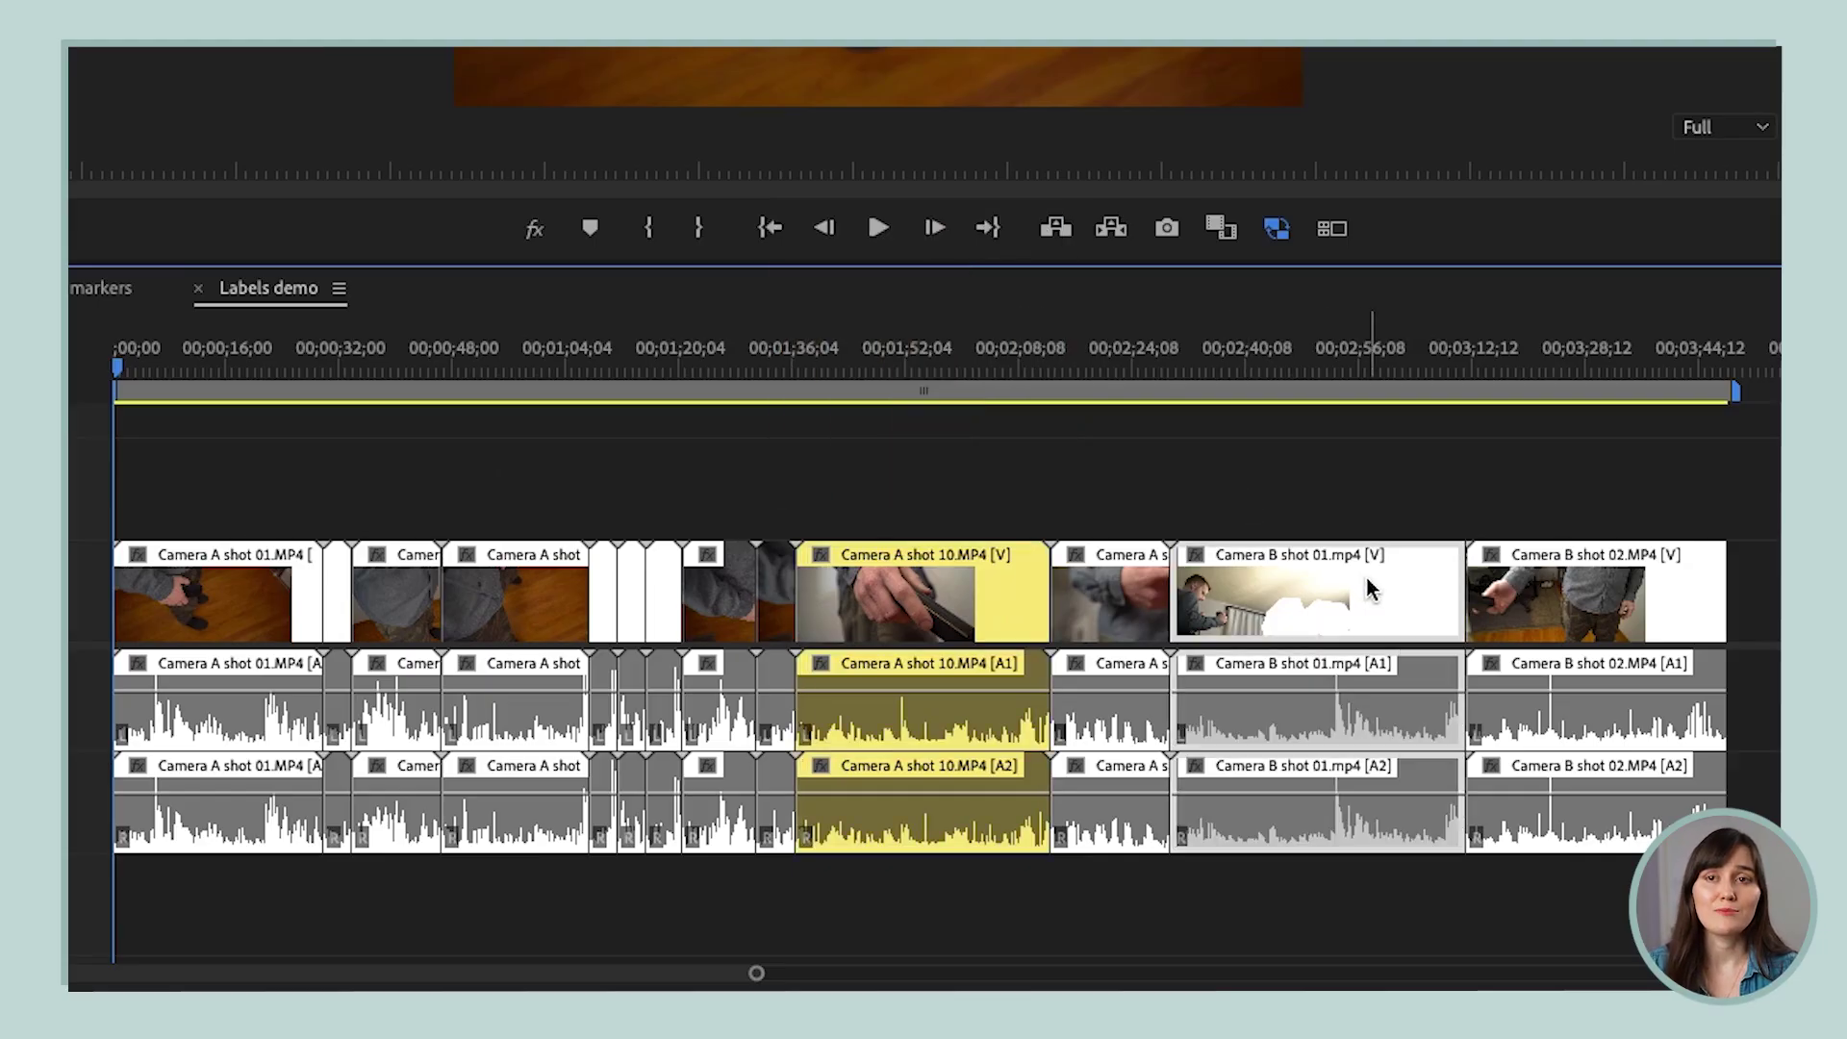
{"action": "key", "text": "ctrl+2"}
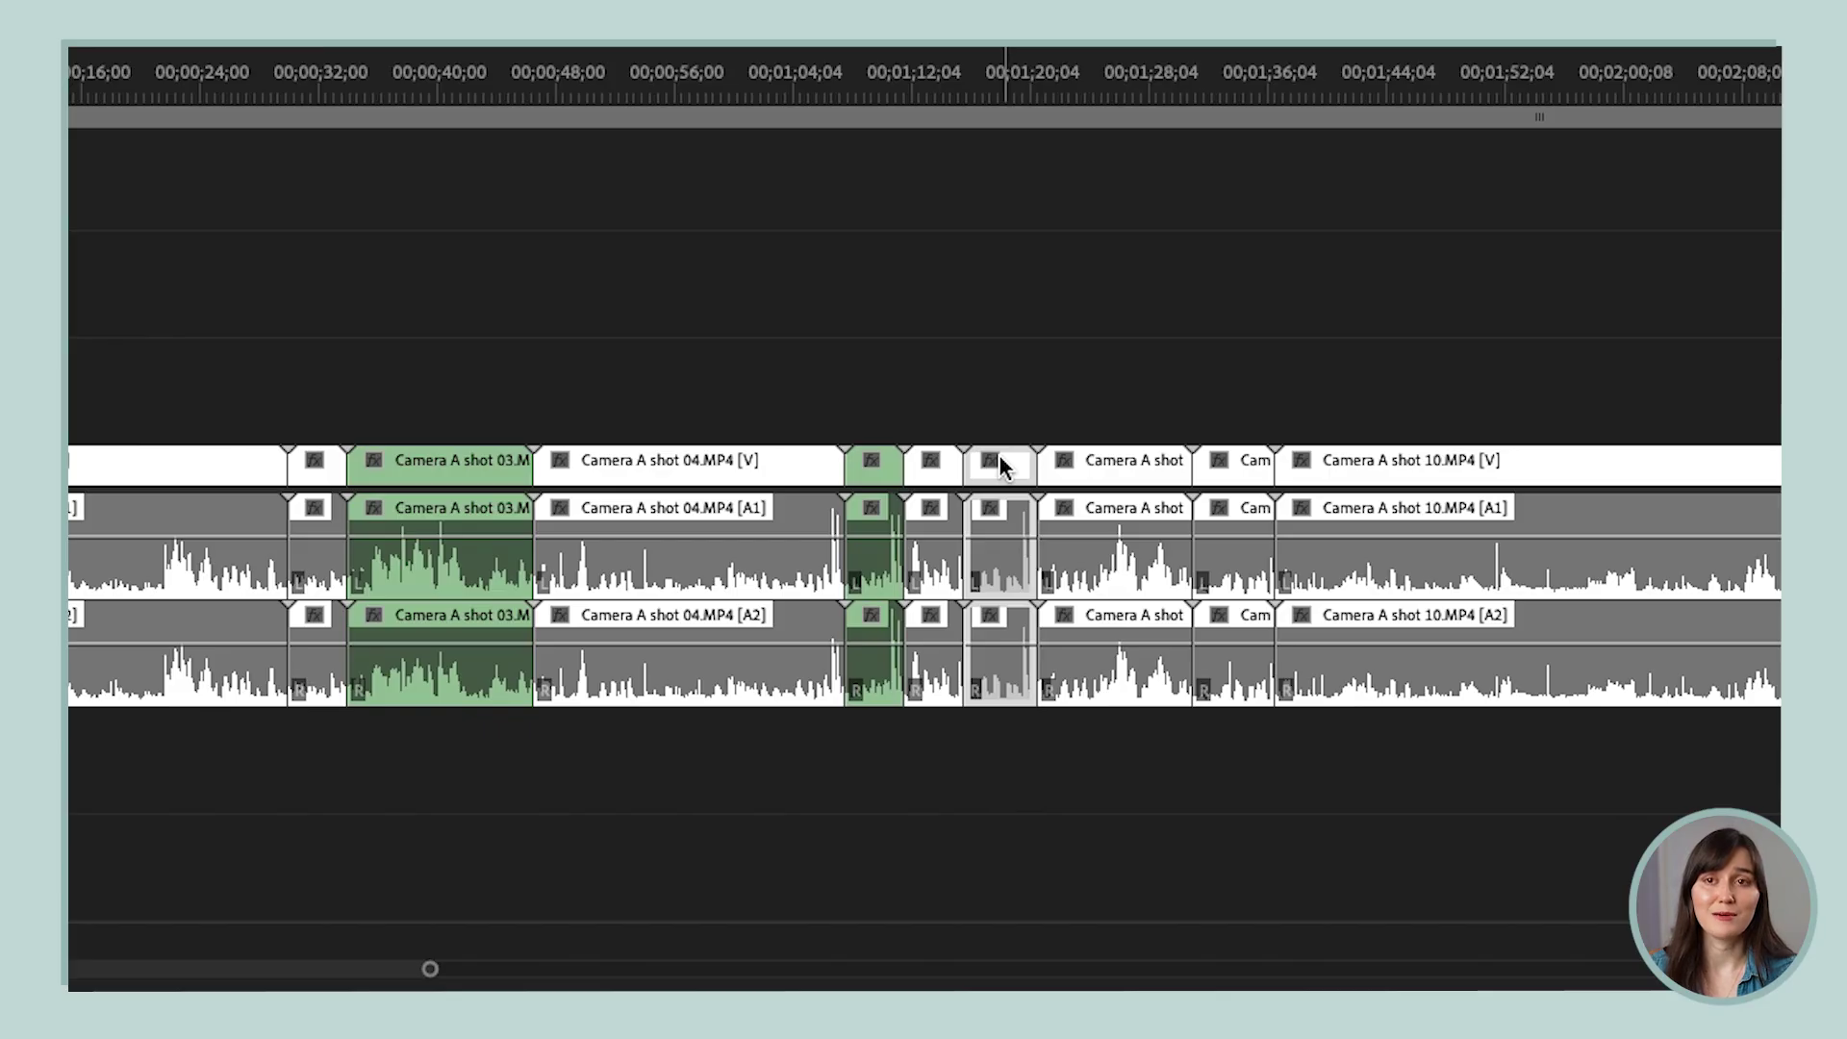
{"action": "key", "text": "ctrl+3"}
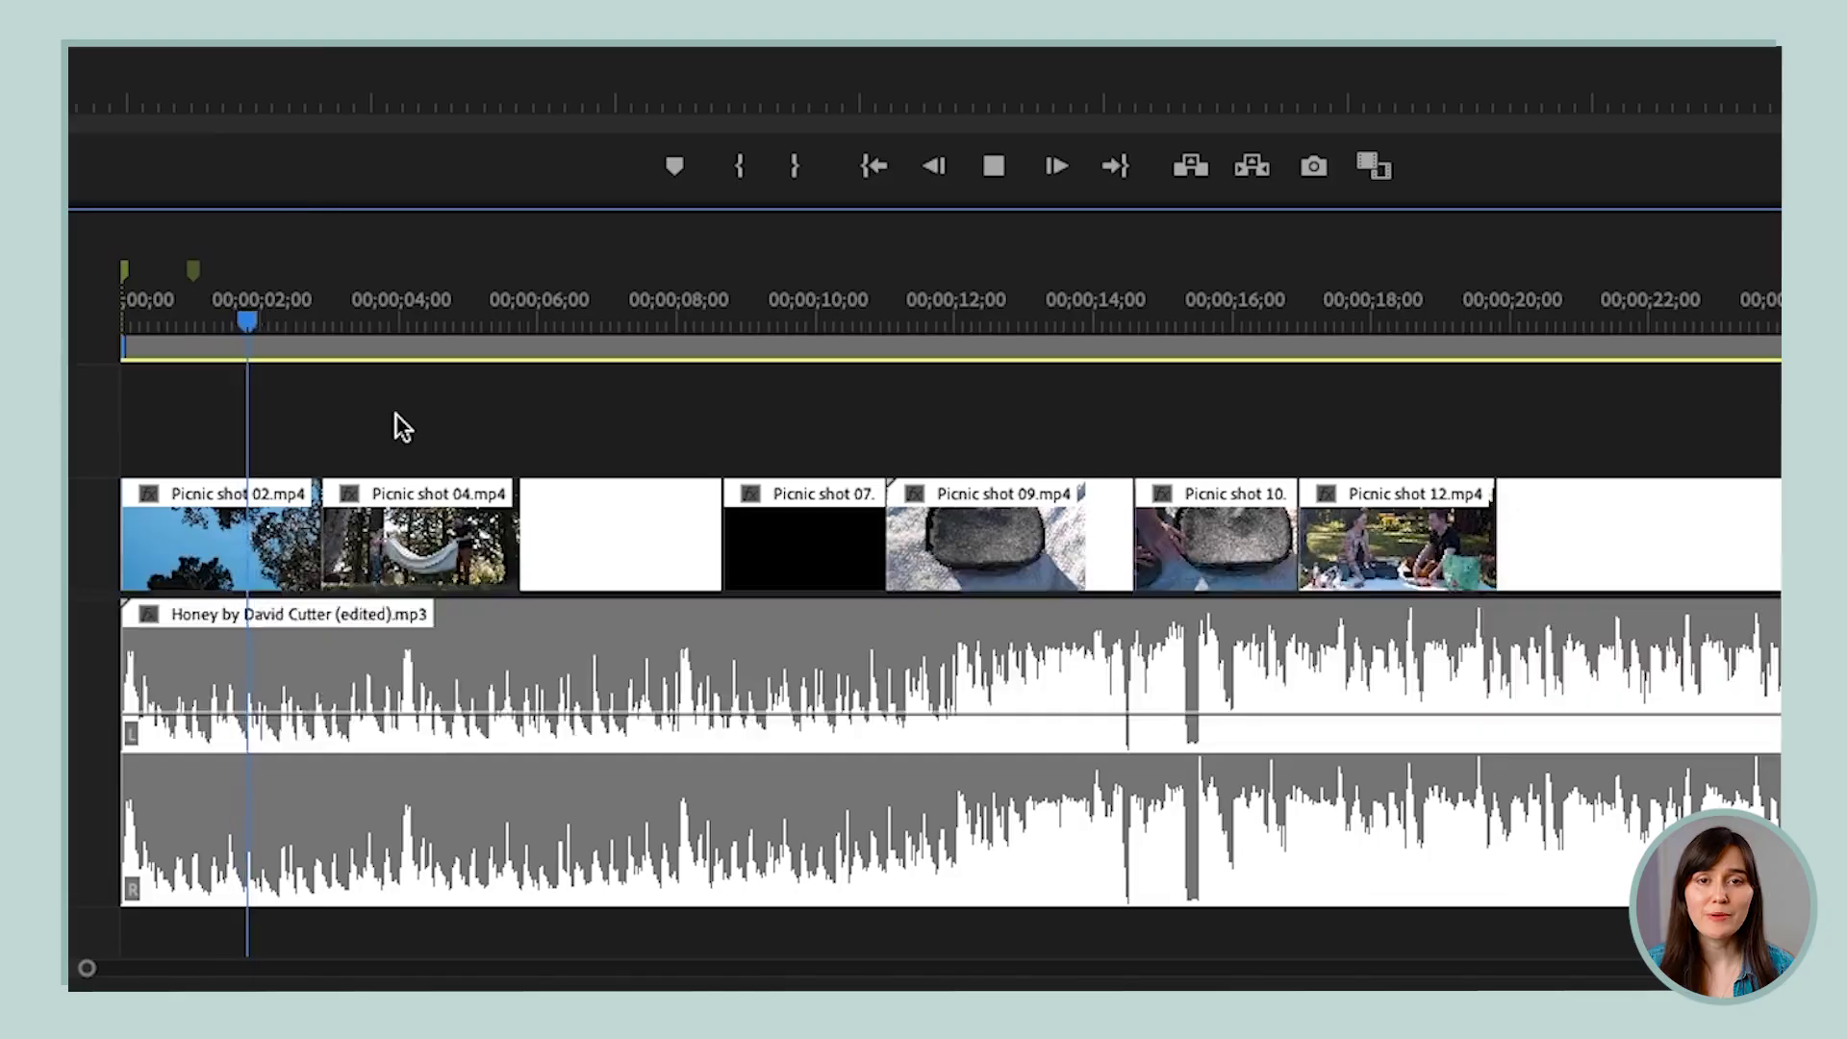
Step: Add four markers on the music's beat, about one second apart, while the picnic sequence plays
{"action": "key", "text": "m"}
{"action": "key", "text": "m"}
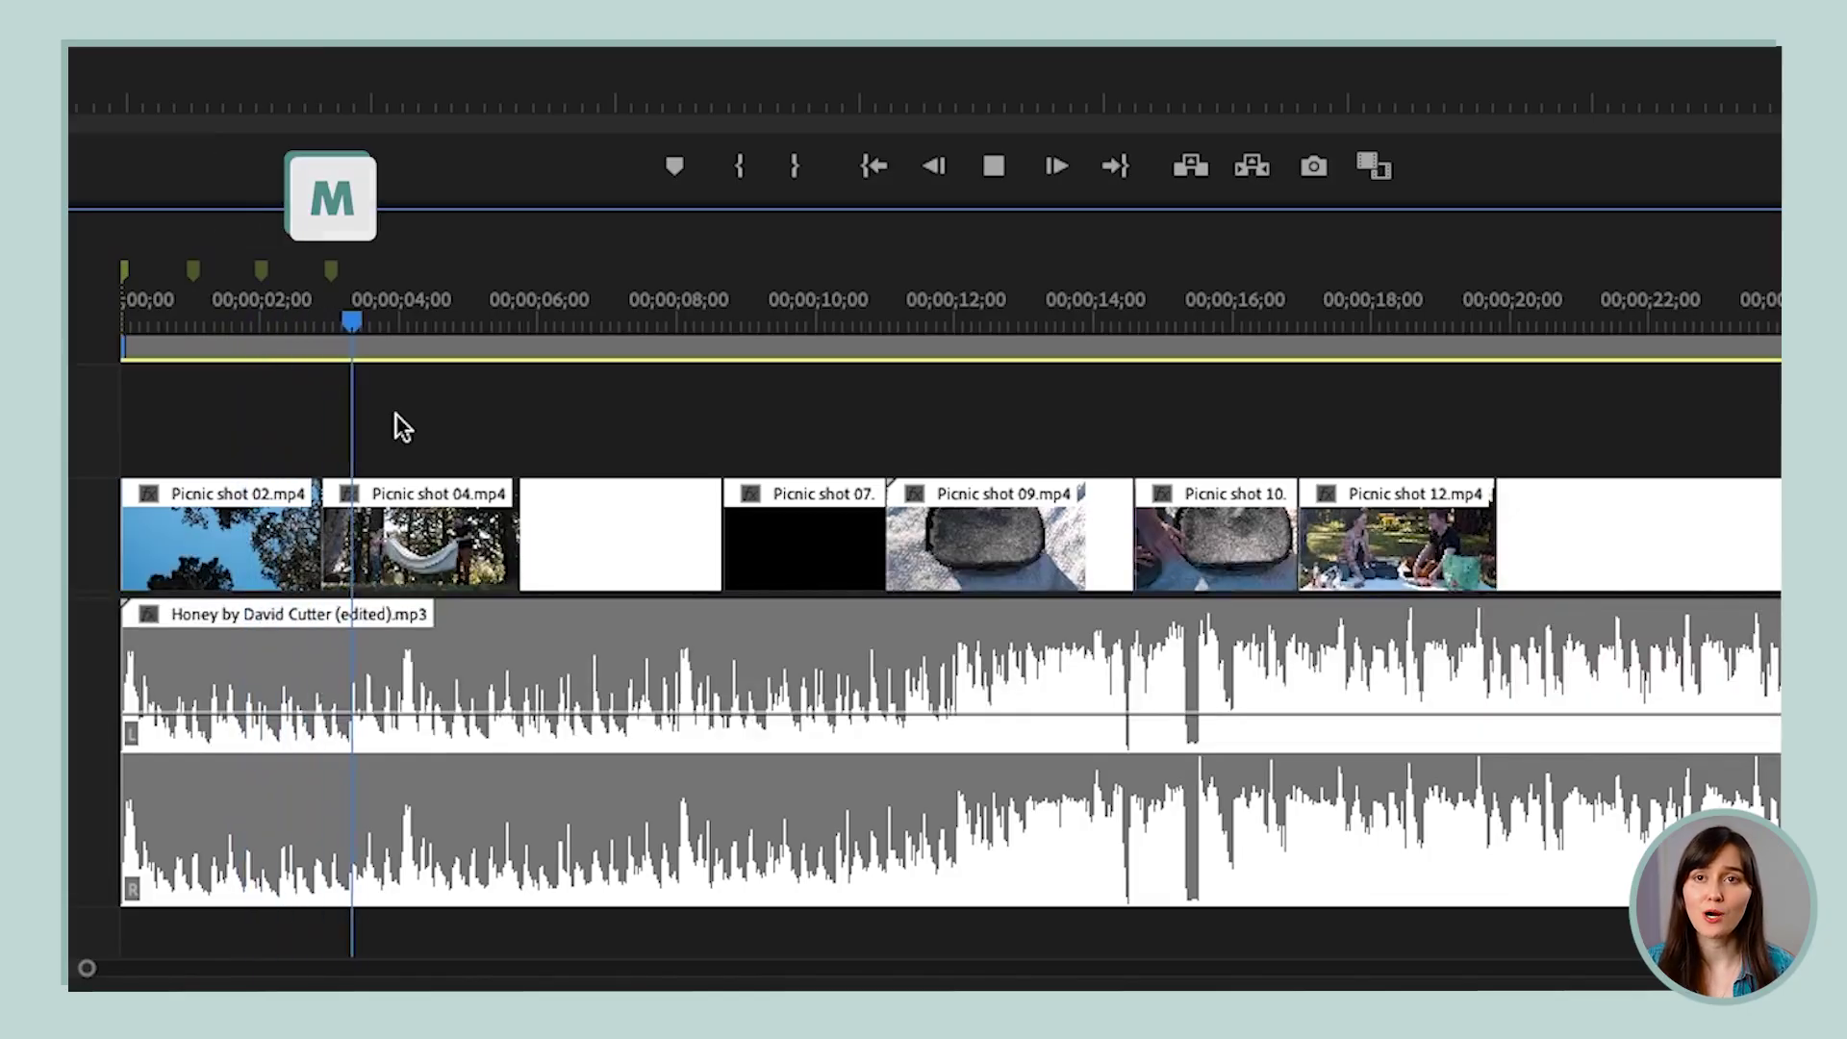
{"action": "key", "text": "m"}
{"action": "key", "text": "m"}
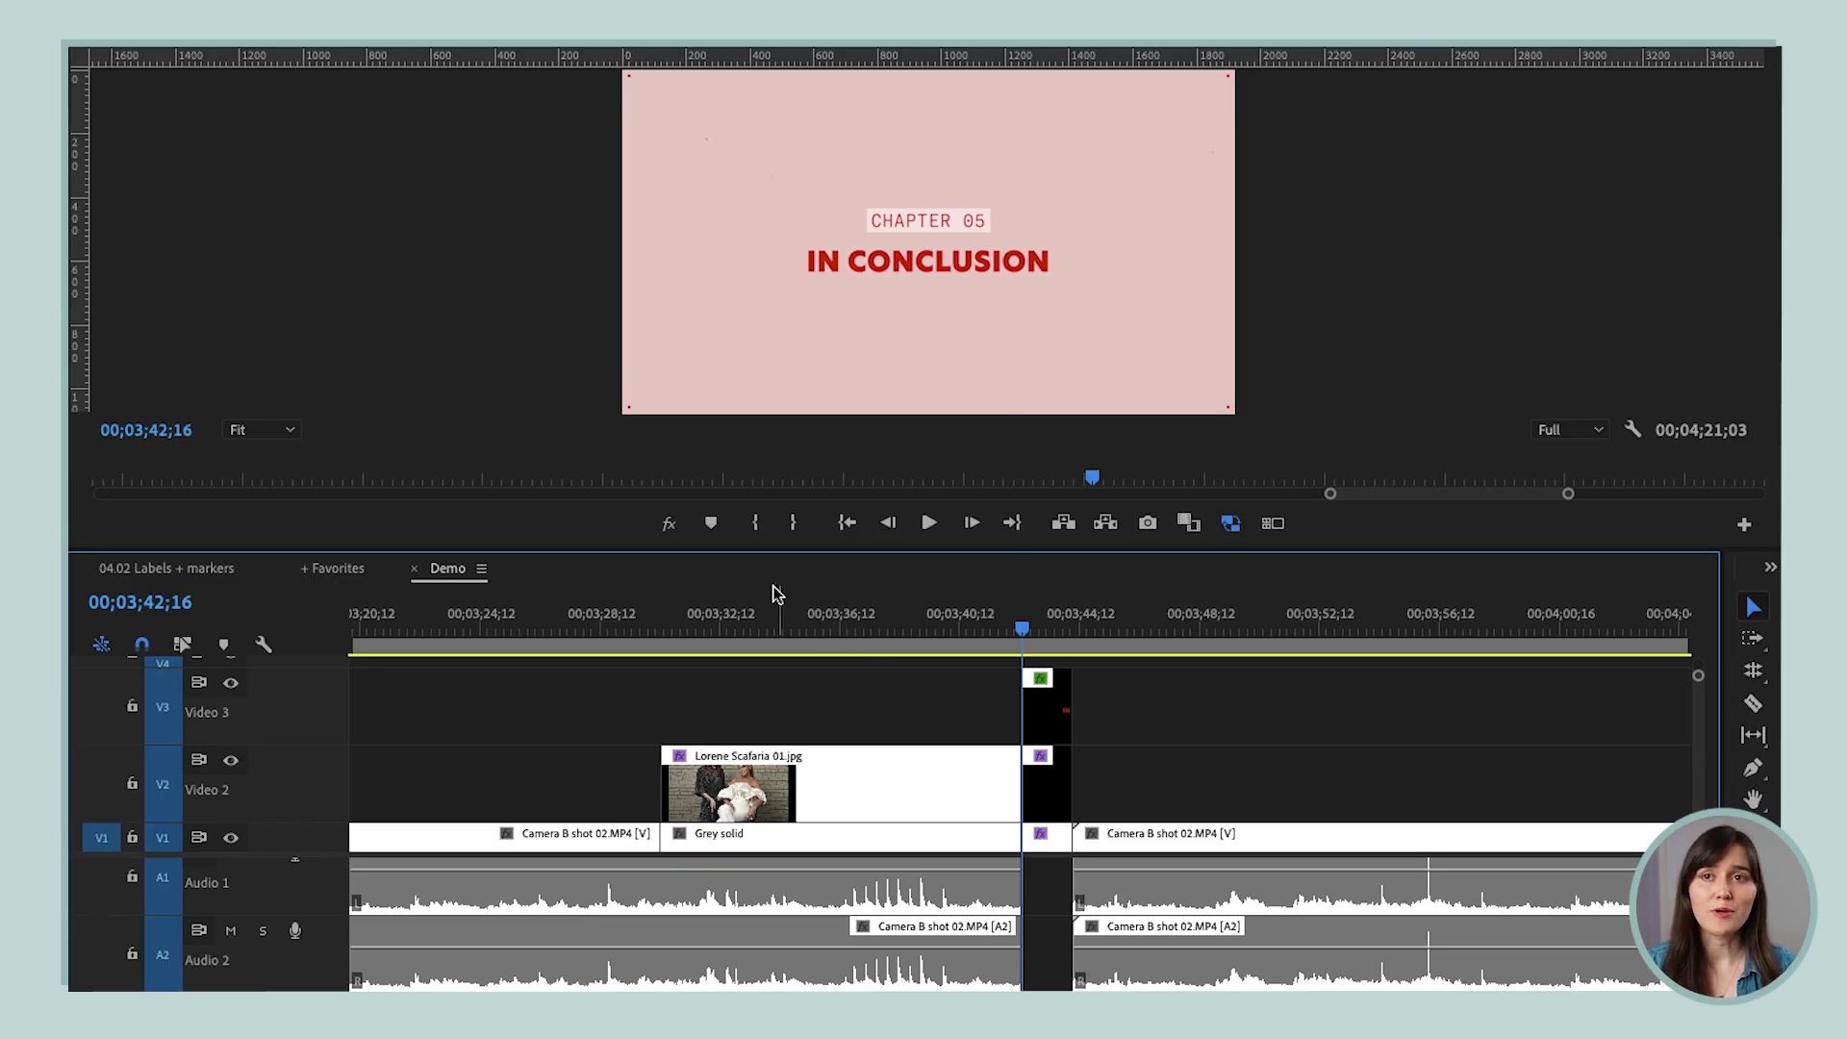
Step: Add a sequence marker at 00;03;42;16, name it "Chapter 05" and enter the comment "Conclusion"
{"action": "left_click", "coordinate": [713, 527]}
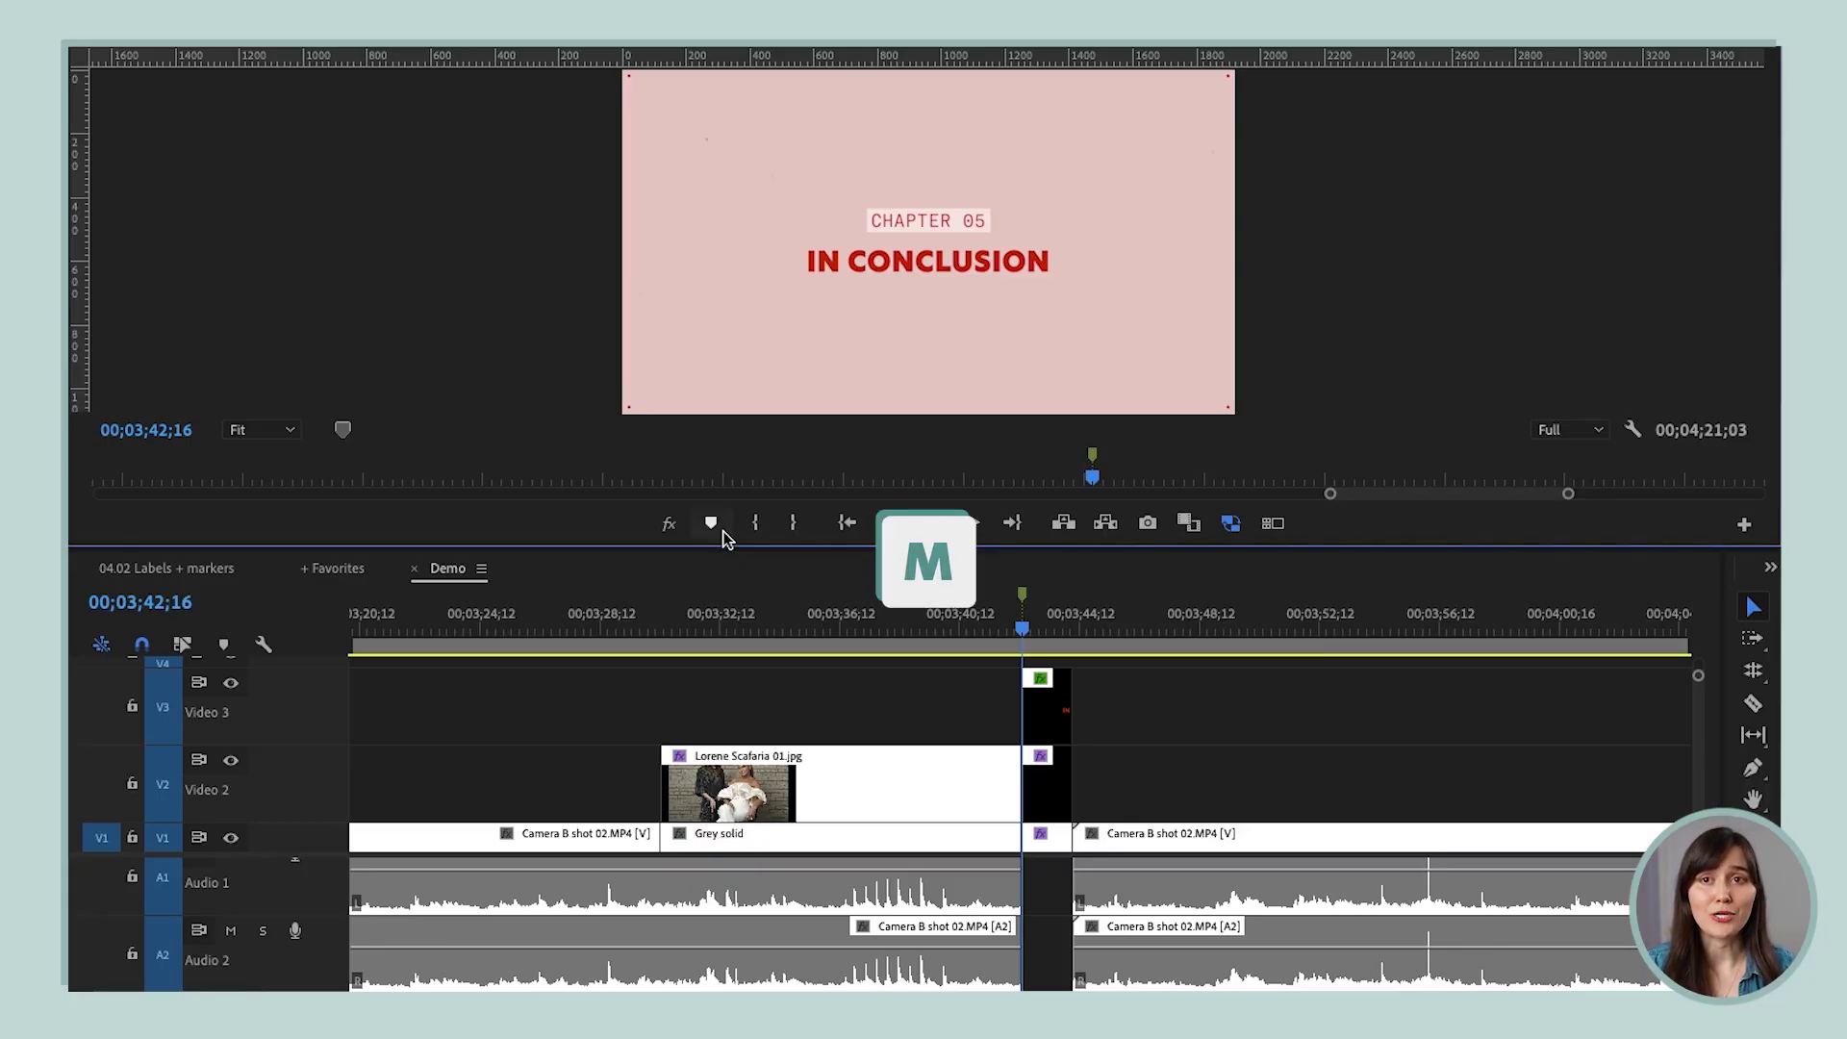
{"action": "left_click", "coordinate": [1054, 724]}
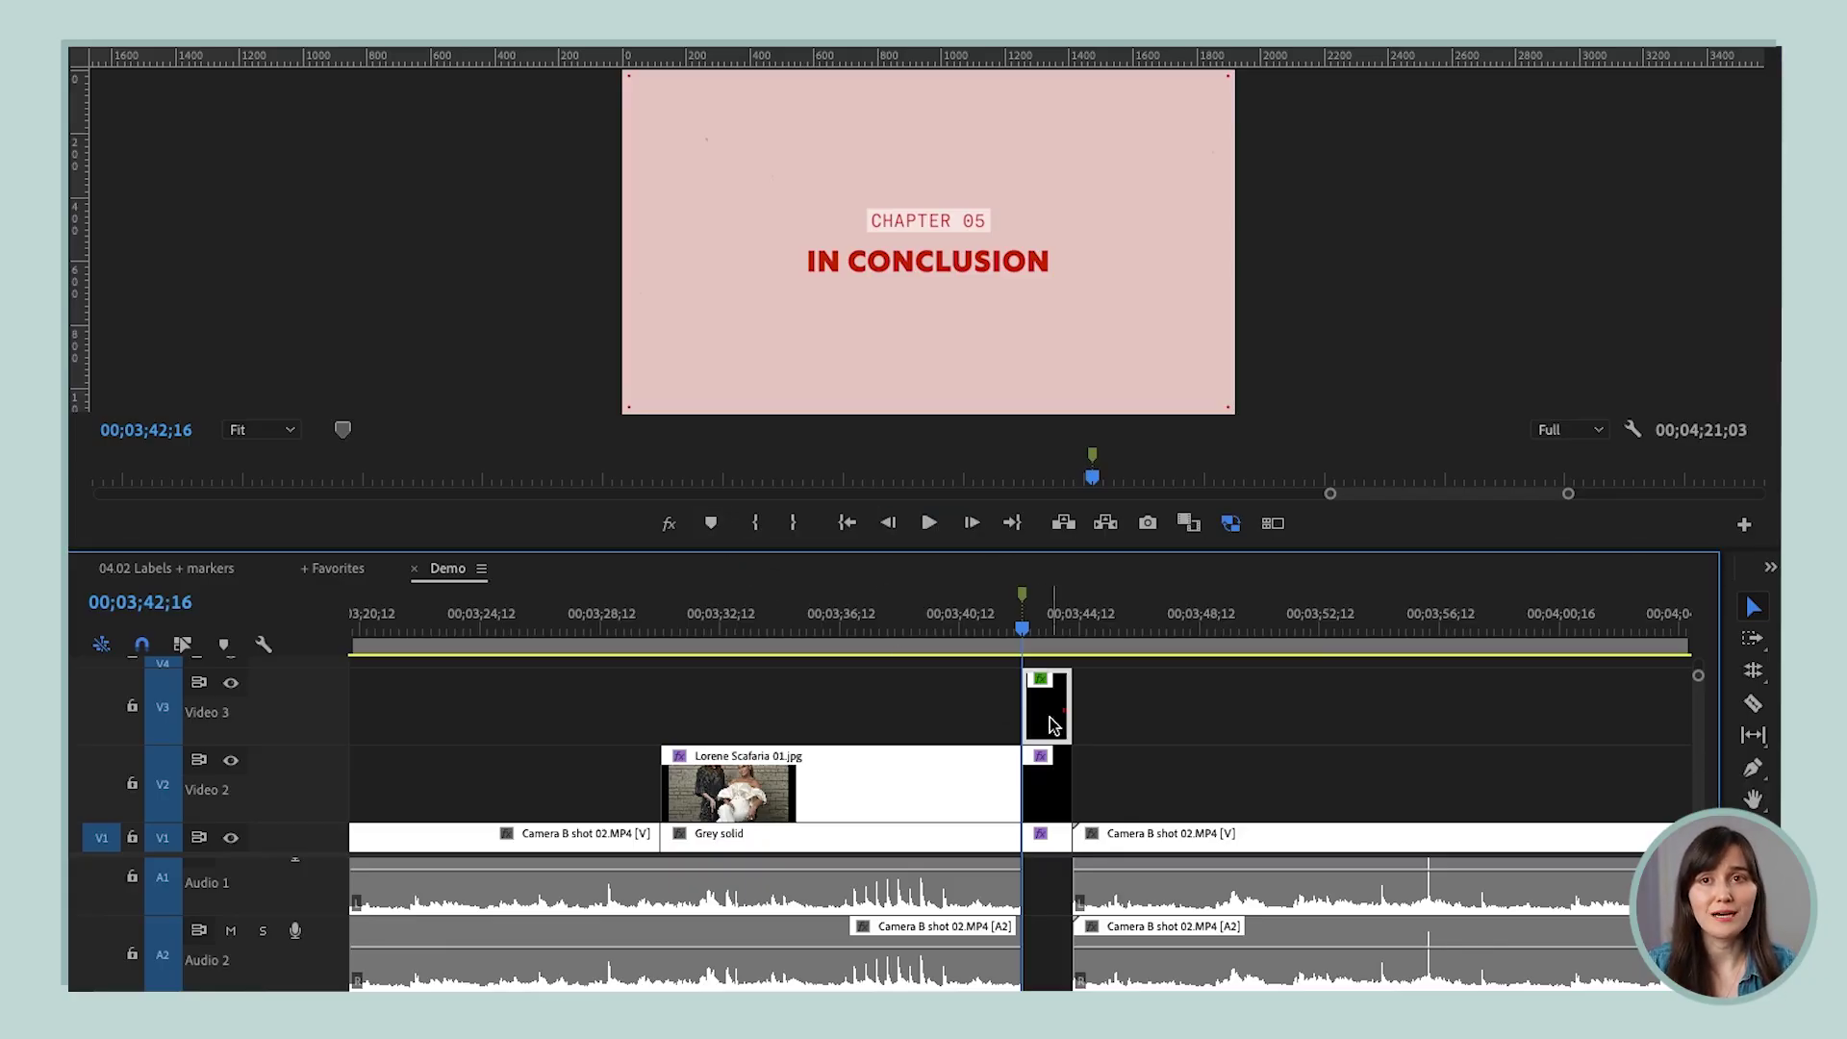
{"action": "left_click", "coordinate": [1377, 728]}
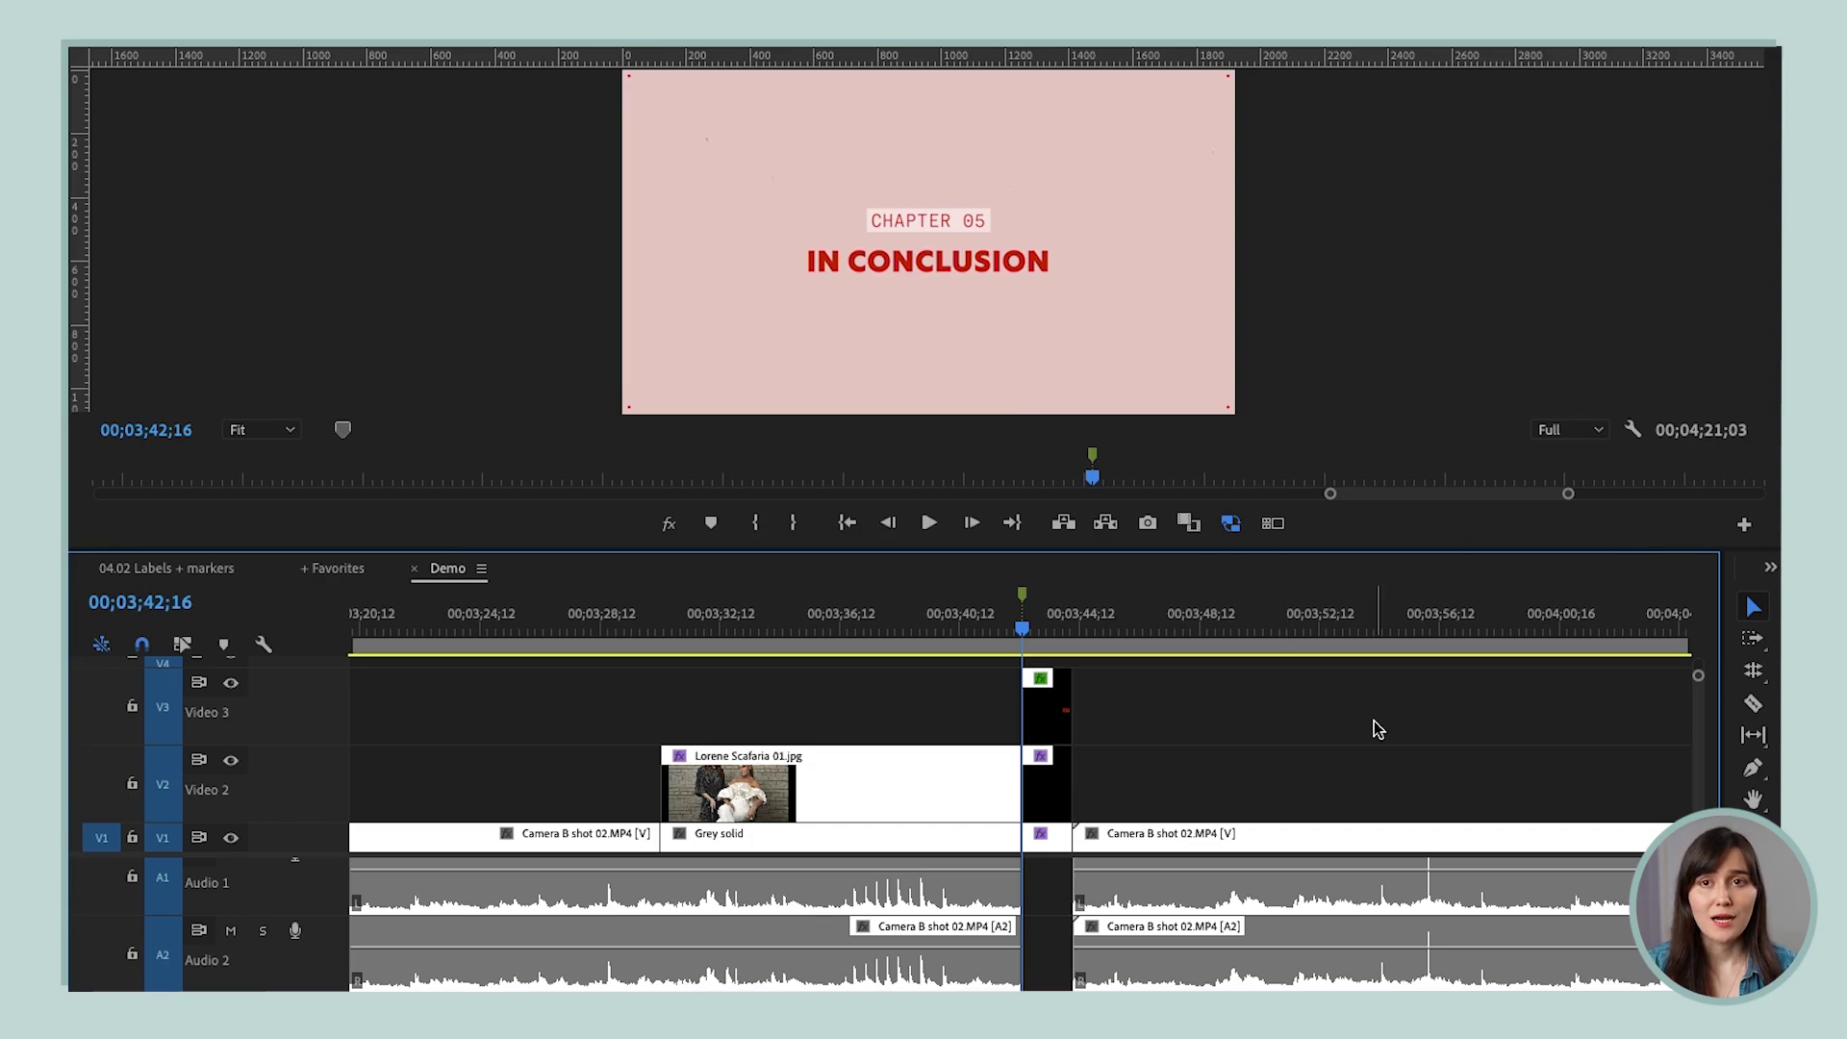
{"action": "double_click", "coordinate": [1023, 596]}
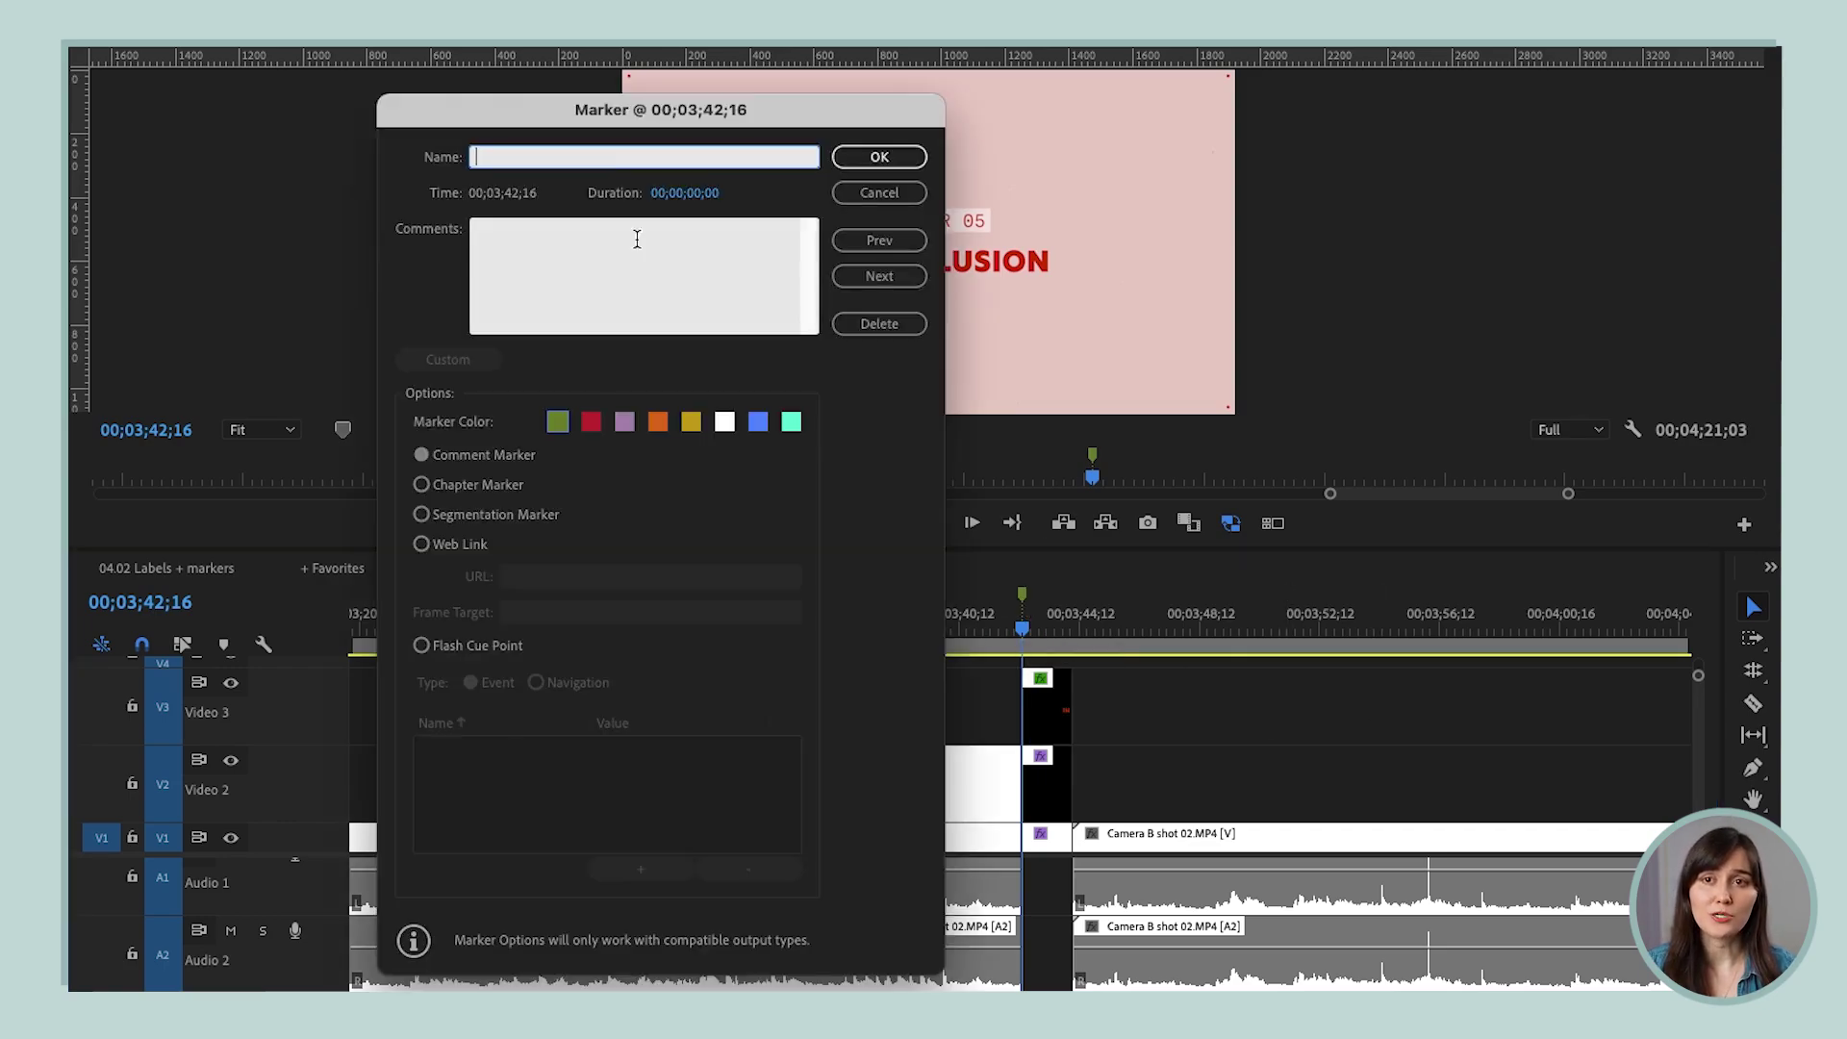
{"action": "type", "text": "Chapter 05"}
{"action": "key", "text": "Tab"}
{"action": "type", "text": "Conclusion"}
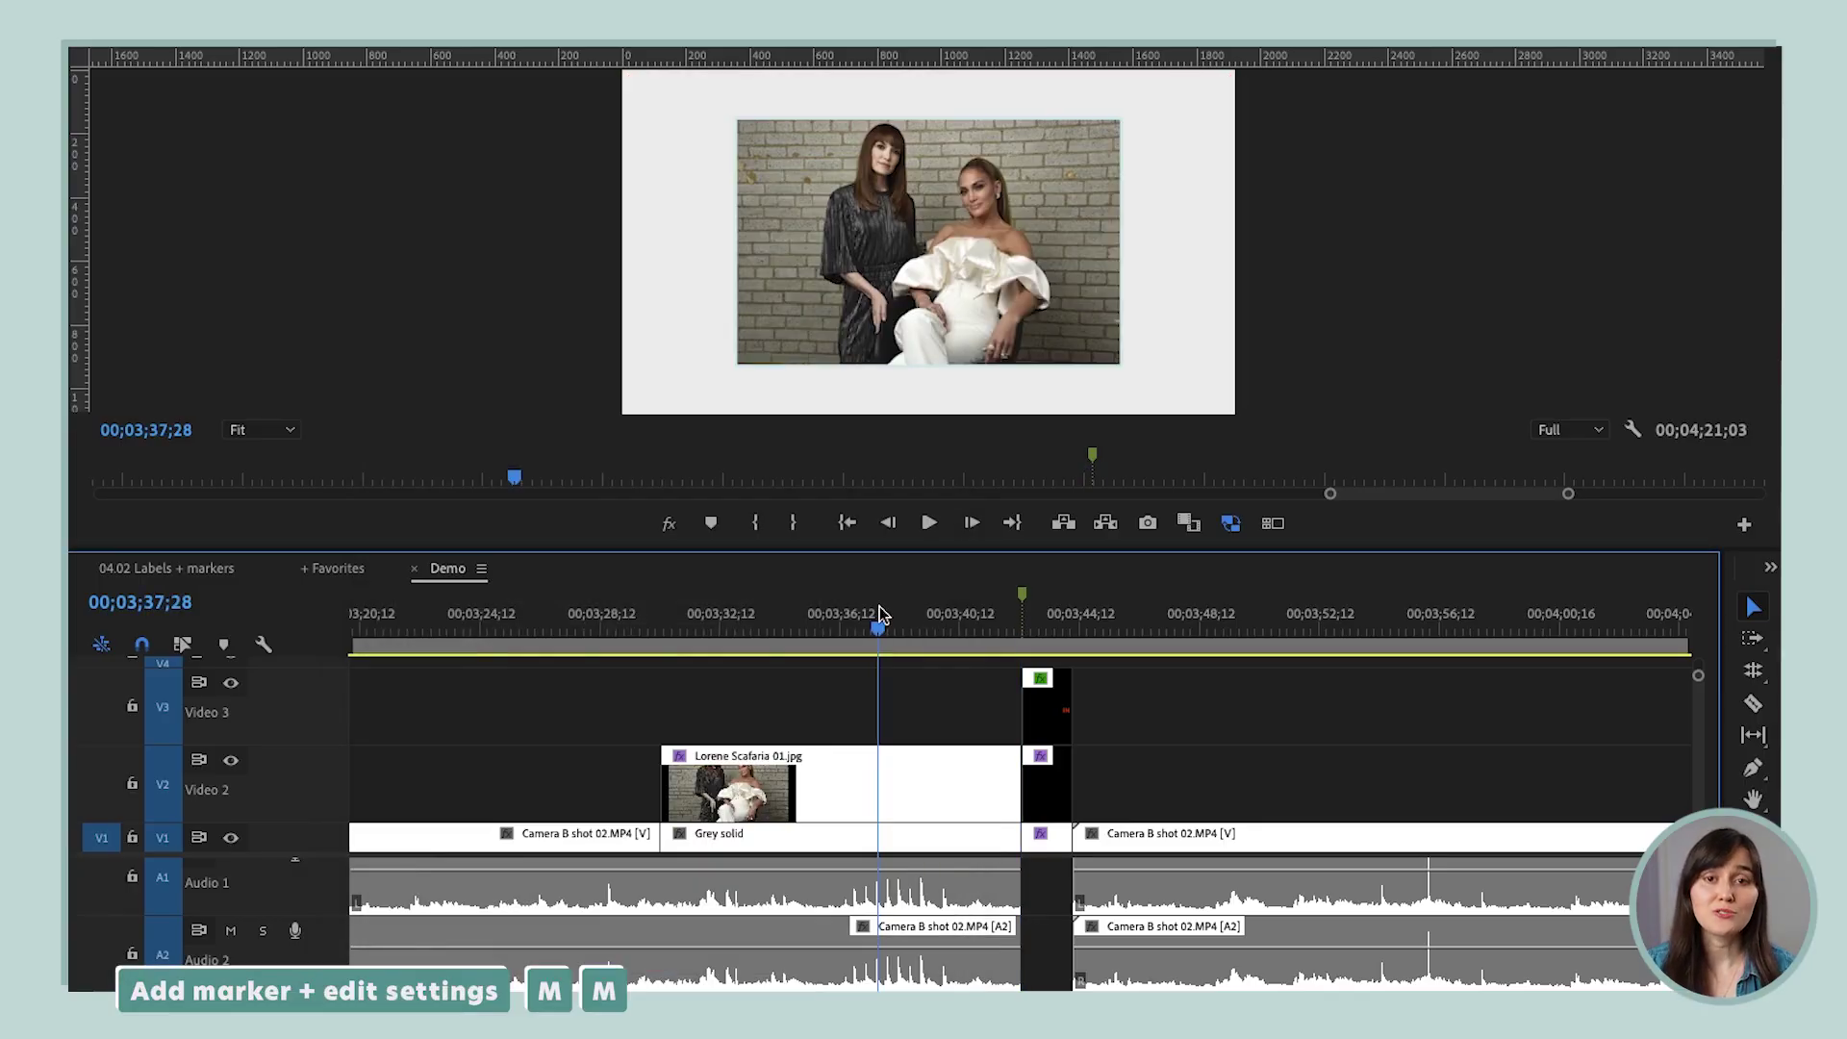
{"action": "key", "text": "m"}
{"action": "key", "text": "m"}
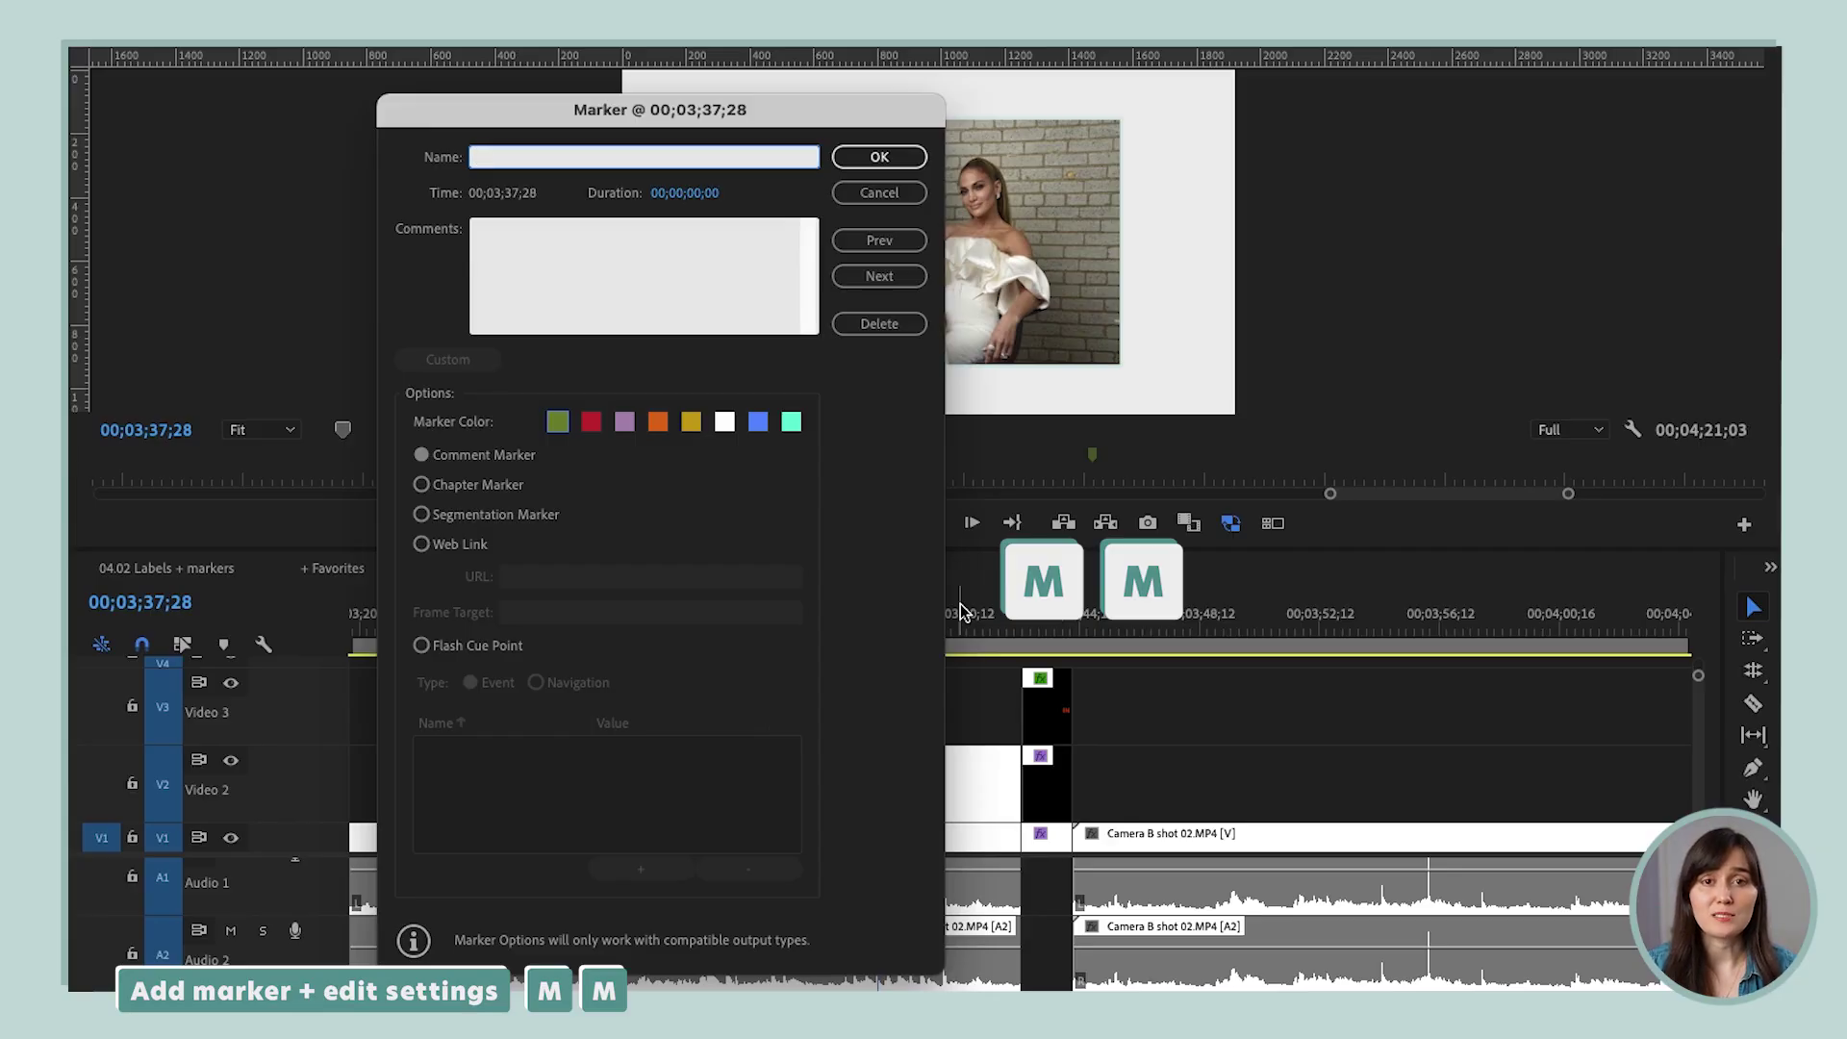
{"action": "key", "text": "Return"}
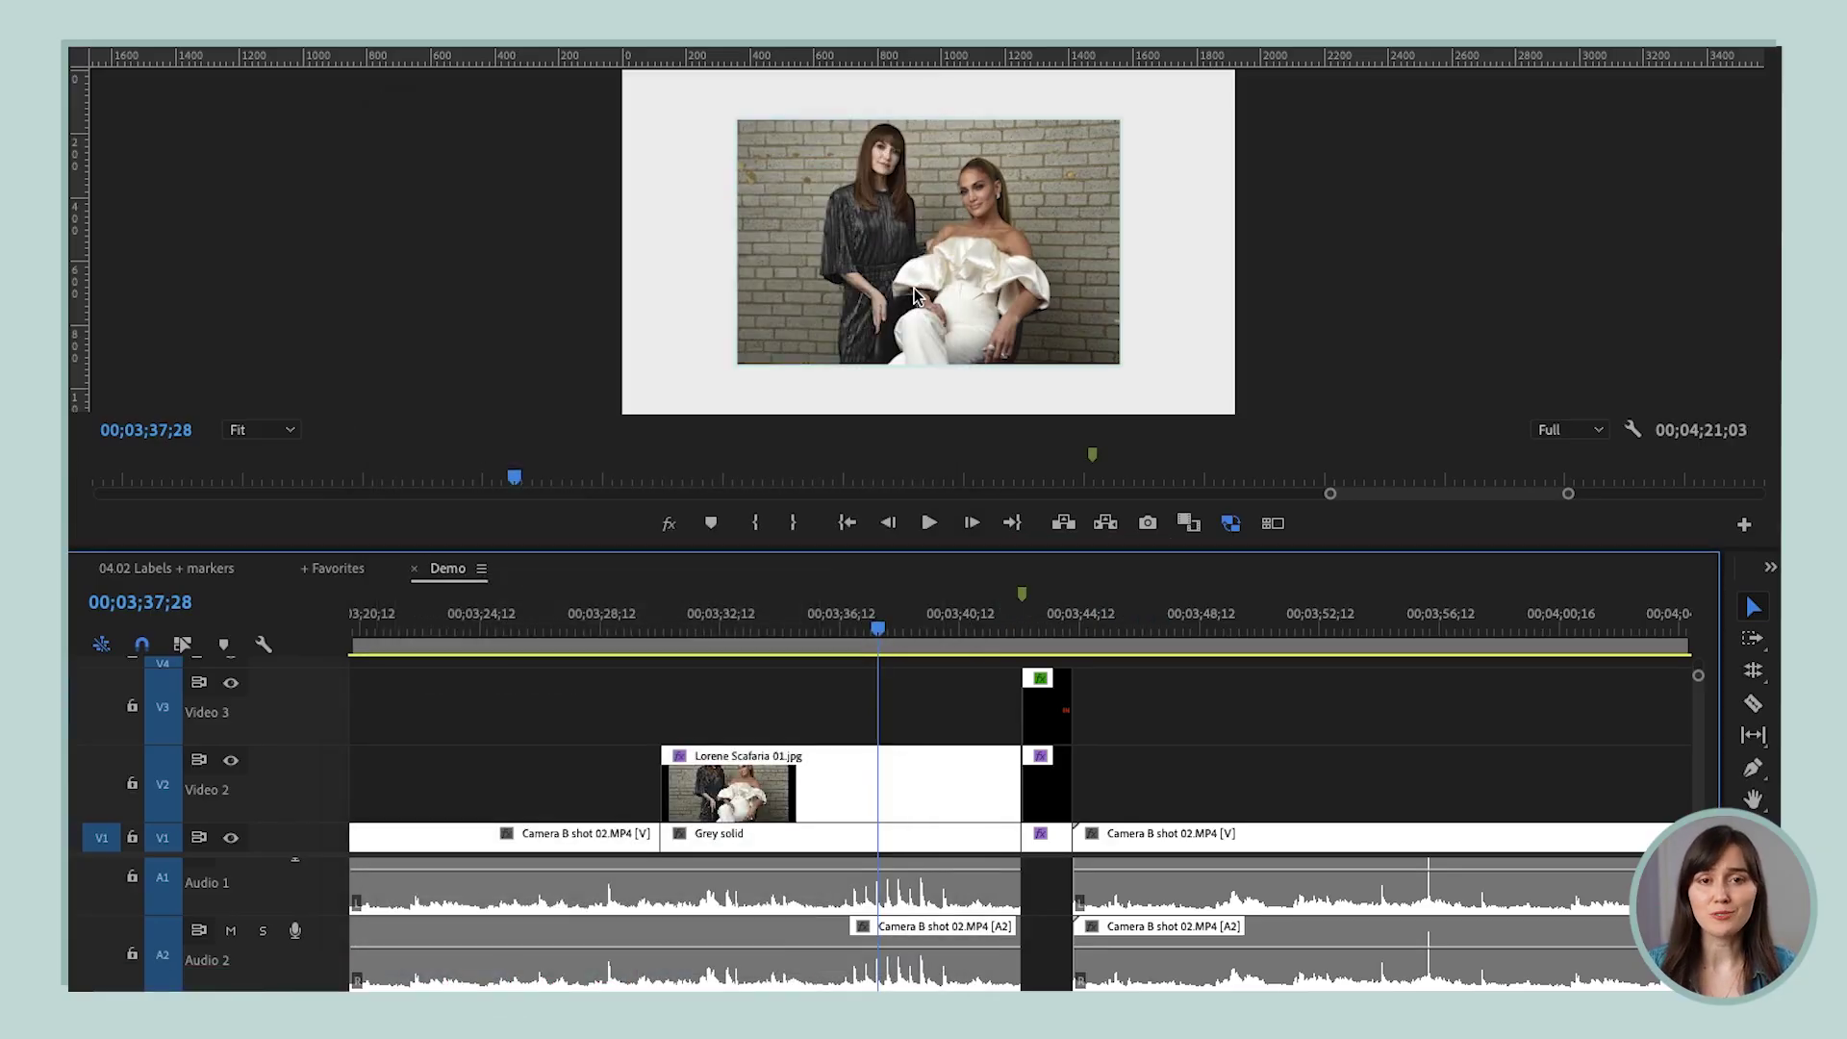
Step: Show the list of markers and compare it with the still-image clip on Video 2 selected and with nothing selected
{"action": "mouse_move", "coordinate": [1025, 603]}
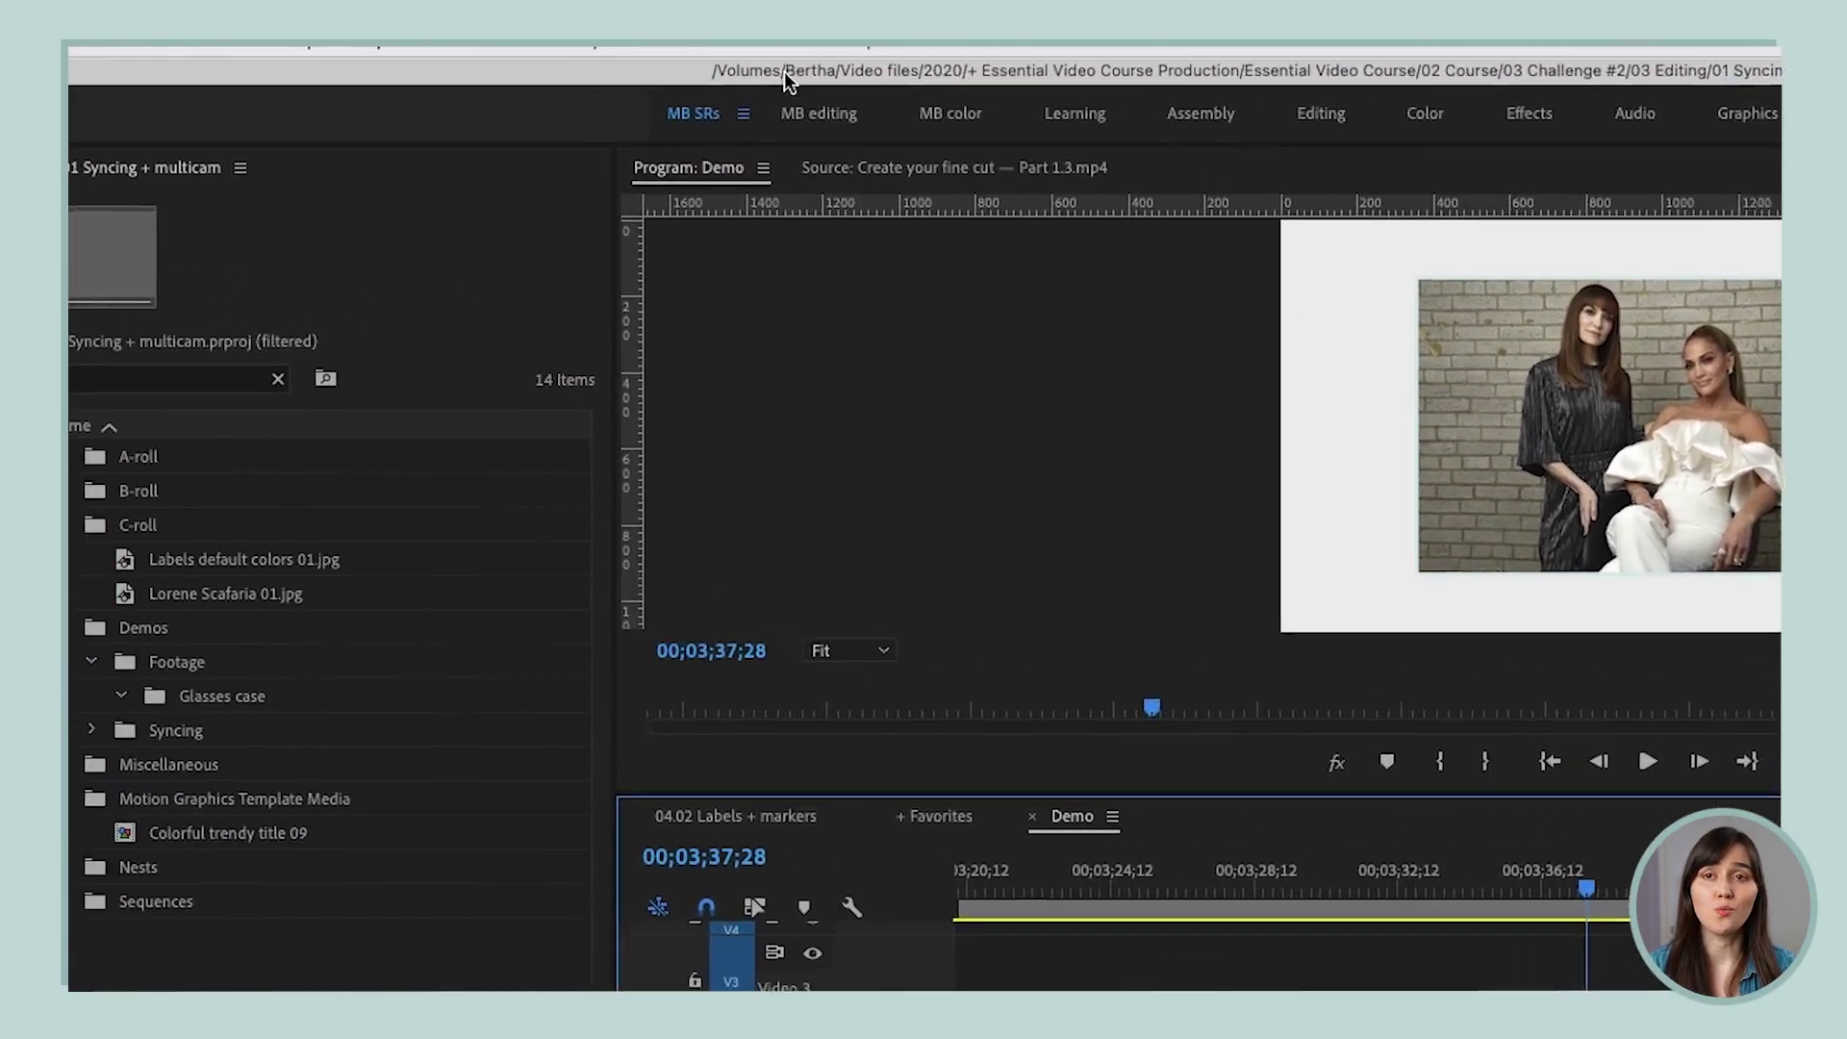
{"action": "left_click", "coordinate": [877, 59]}
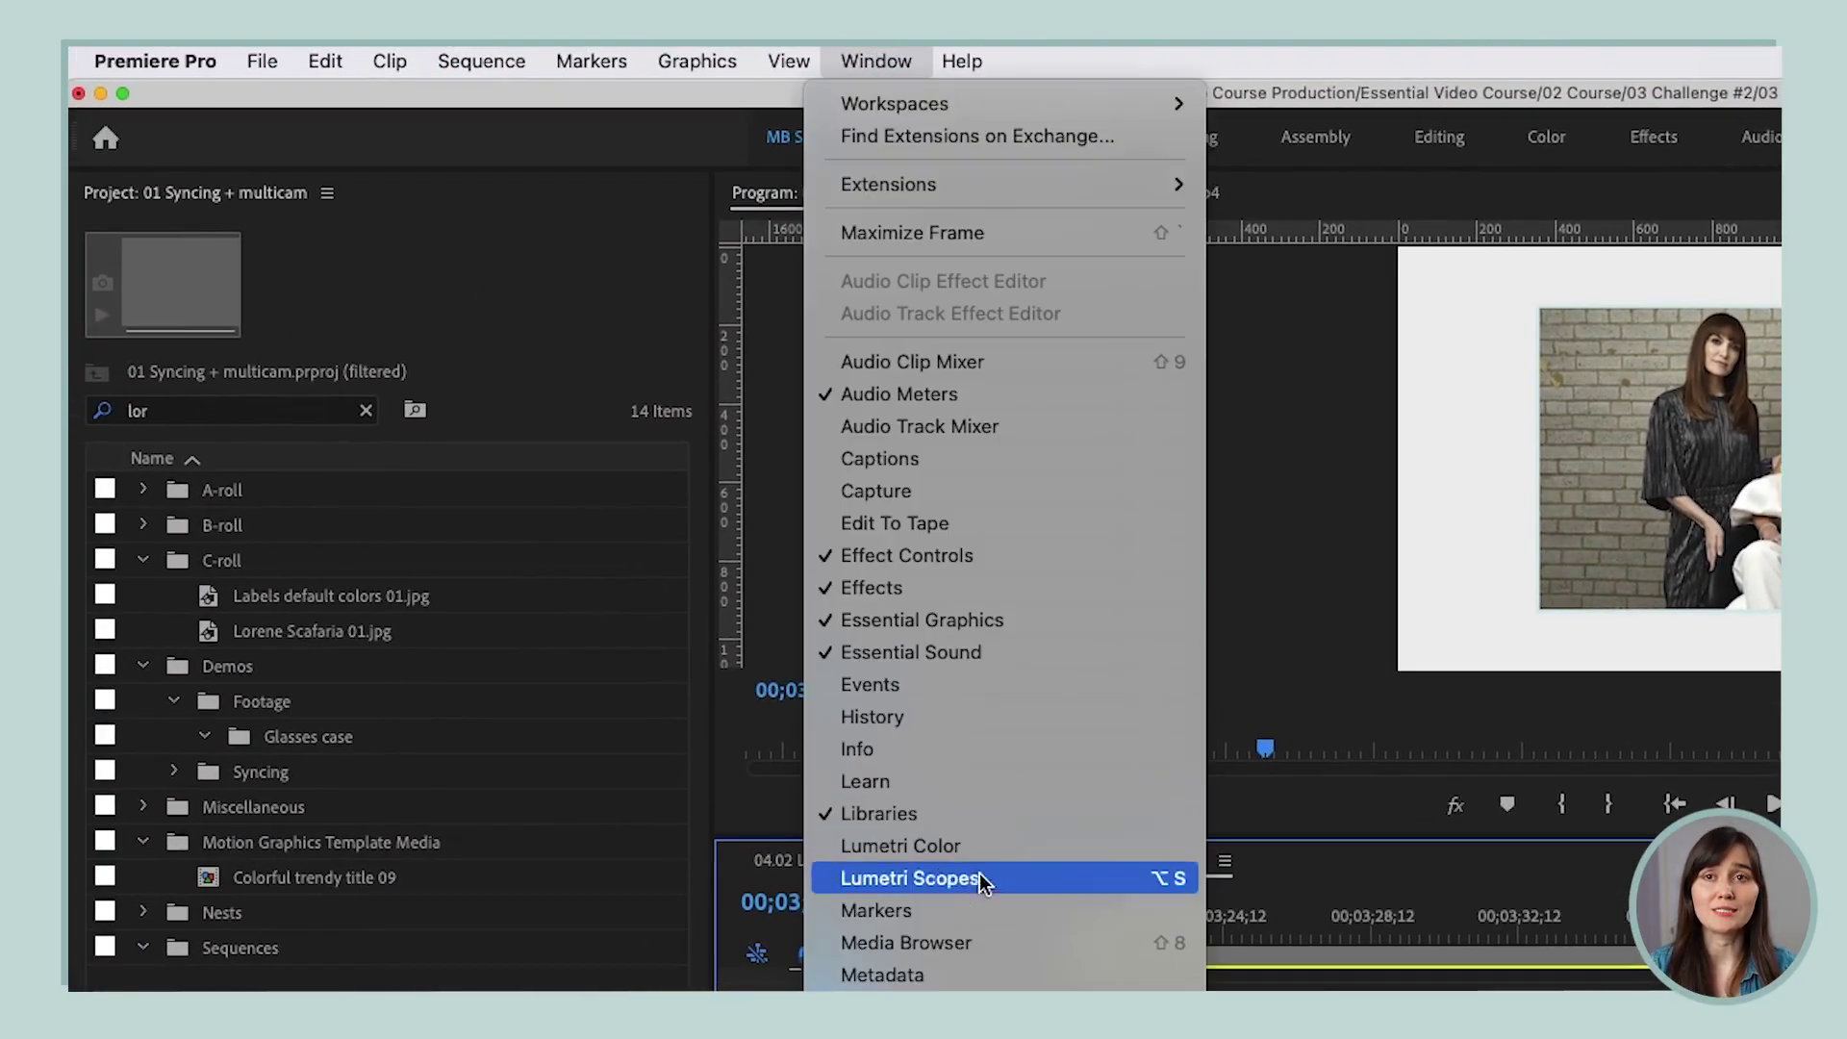
{"action": "left_click", "coordinate": [975, 912]}
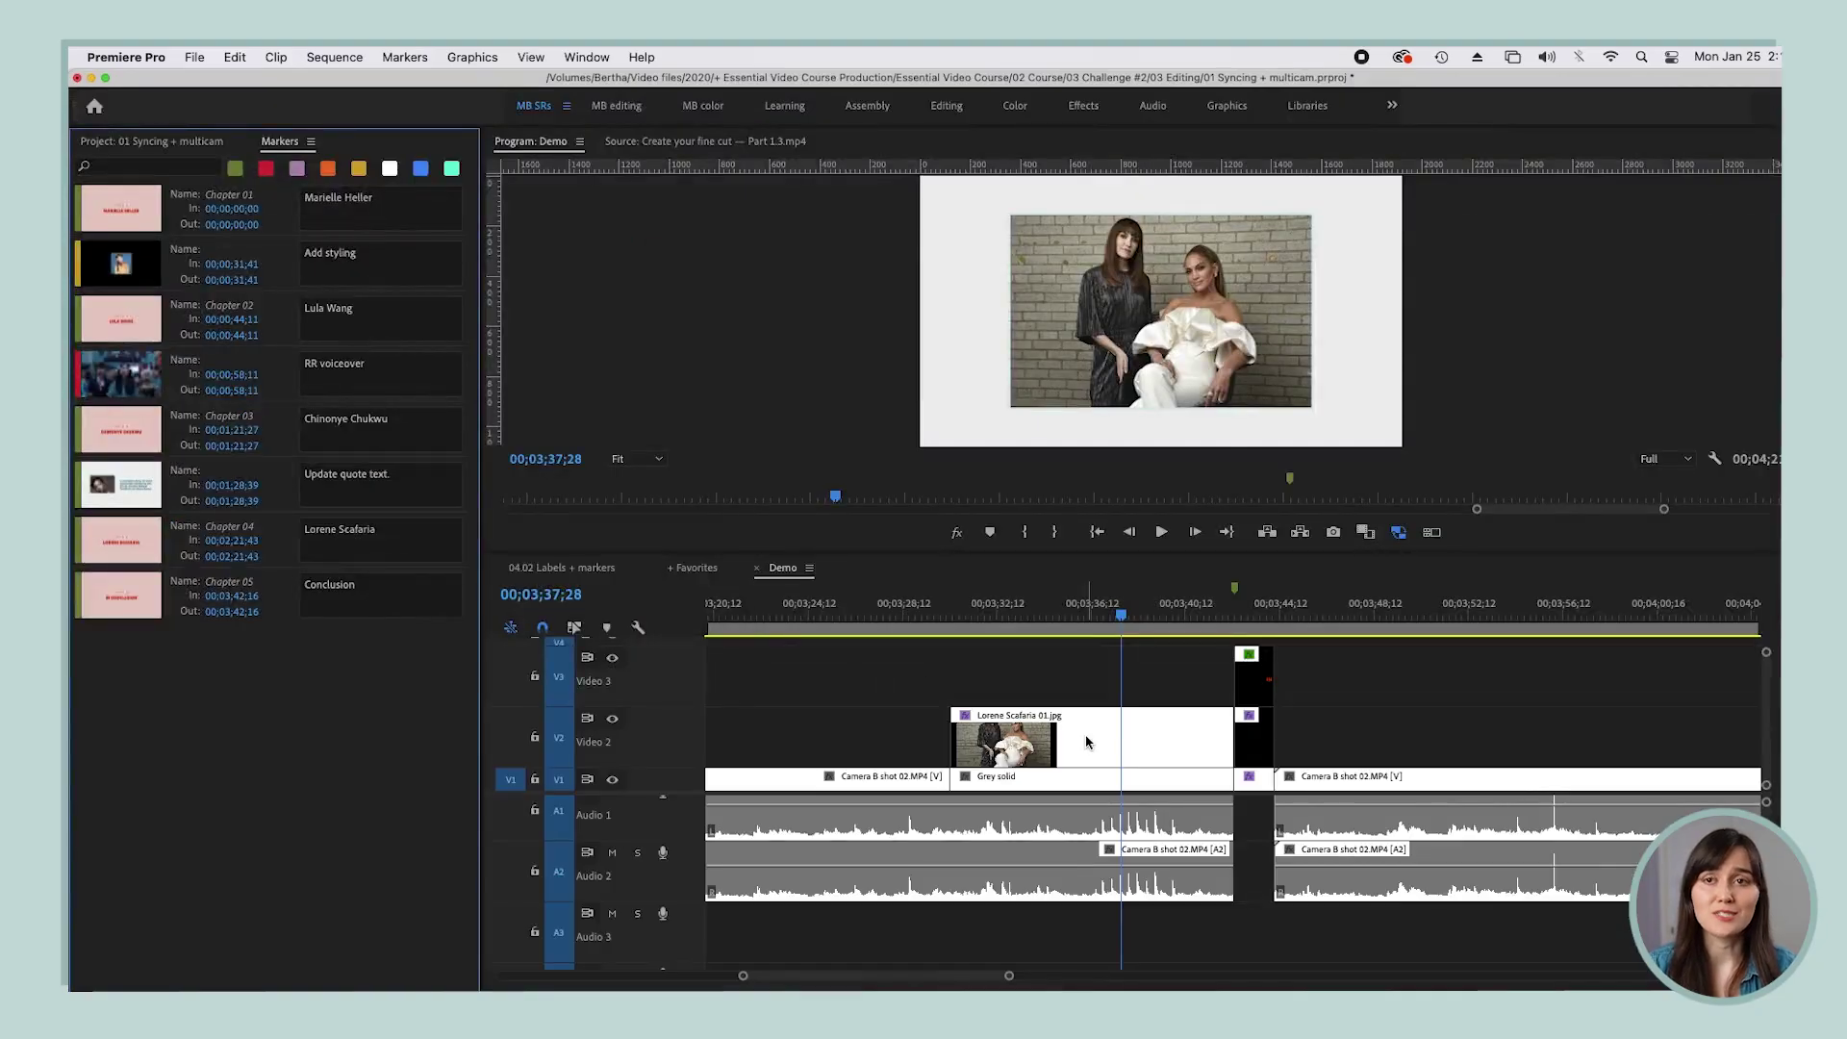
{"action": "left_click", "coordinate": [1087, 742]}
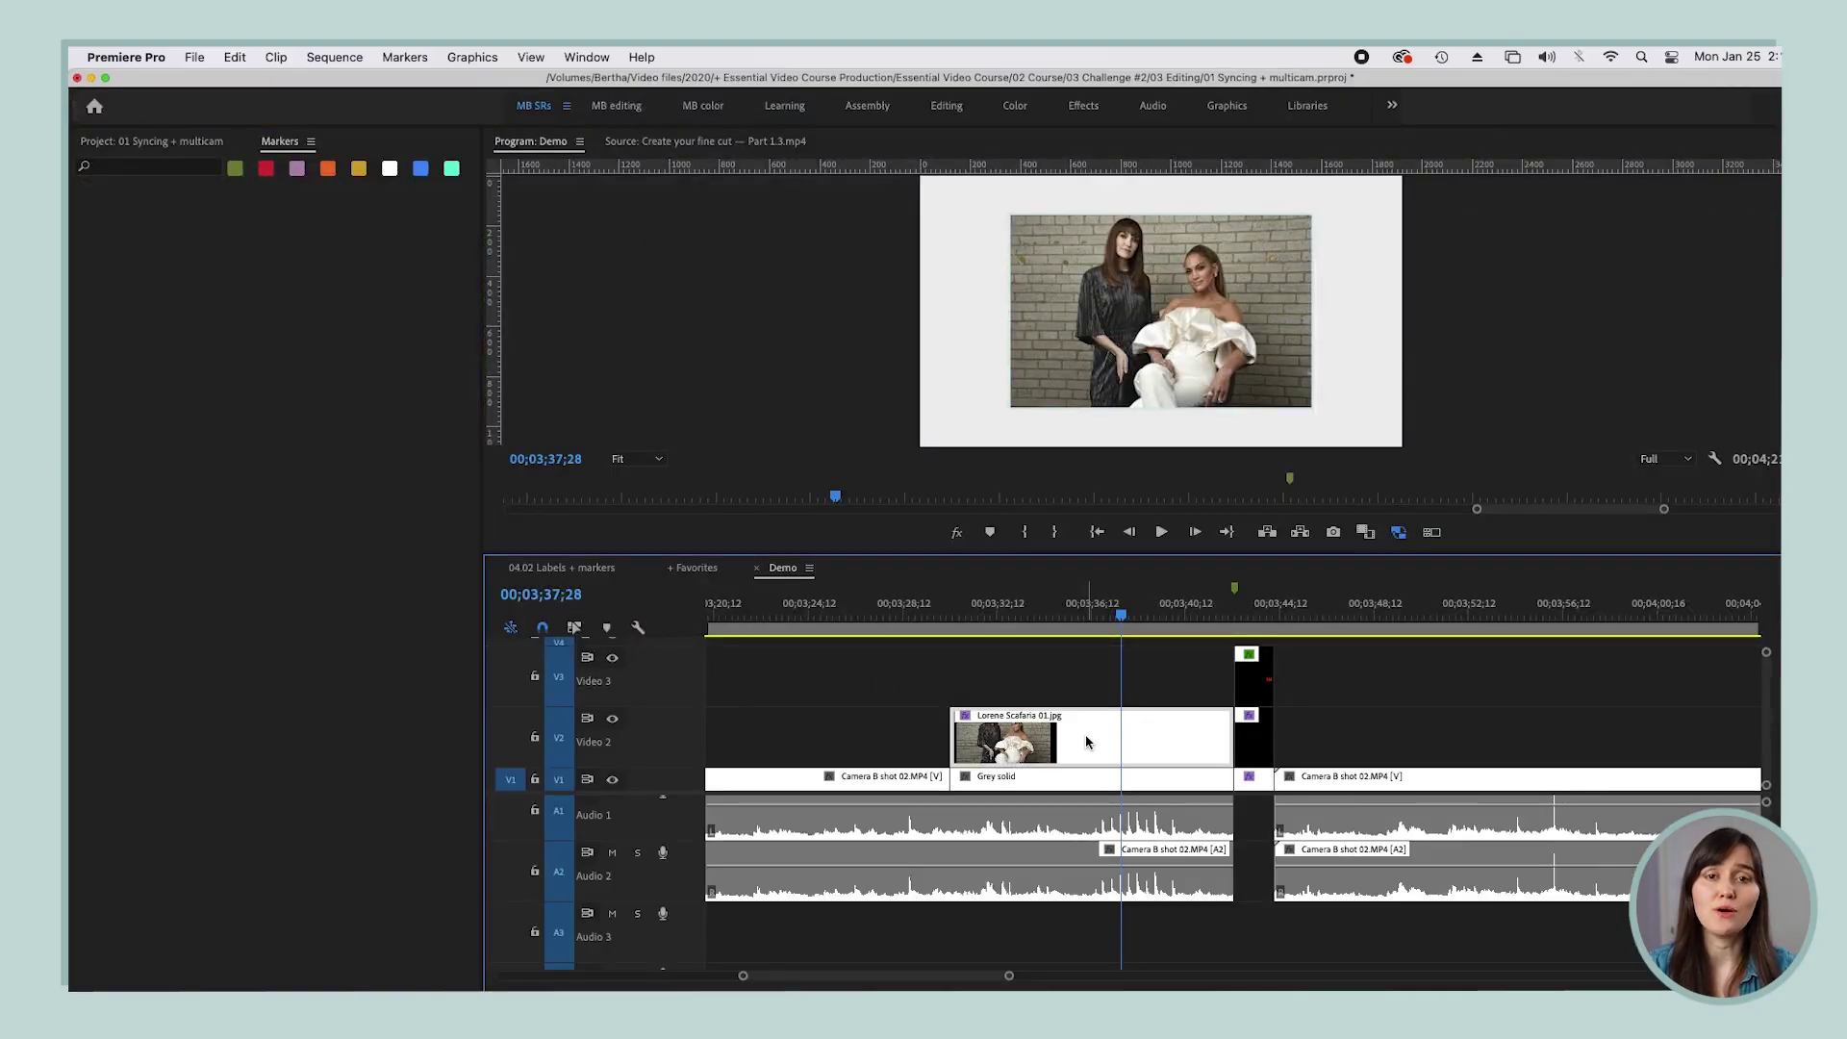
{"action": "left_click", "coordinate": [1072, 691]}
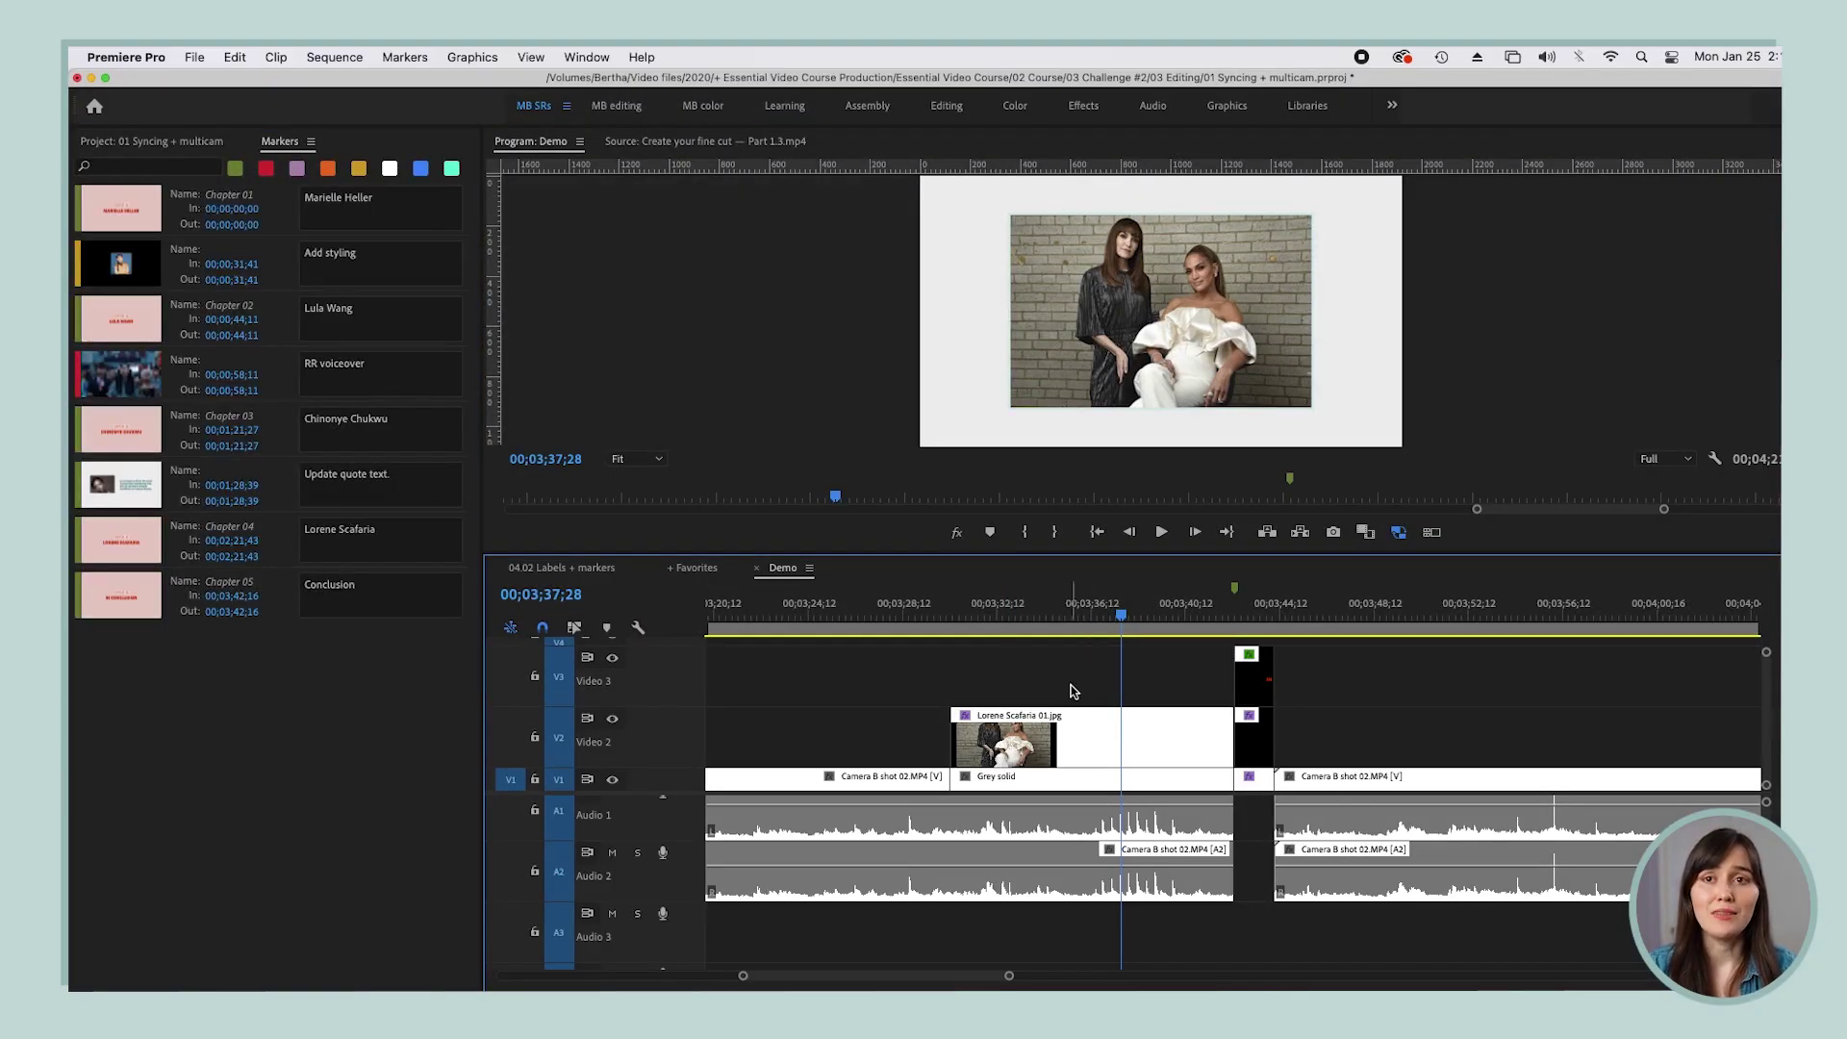
Step: Search the marker list for "conclu" and clear the search
{"action": "left_click", "coordinate": [144, 166]}
{"action": "type", "text": "conclu"}
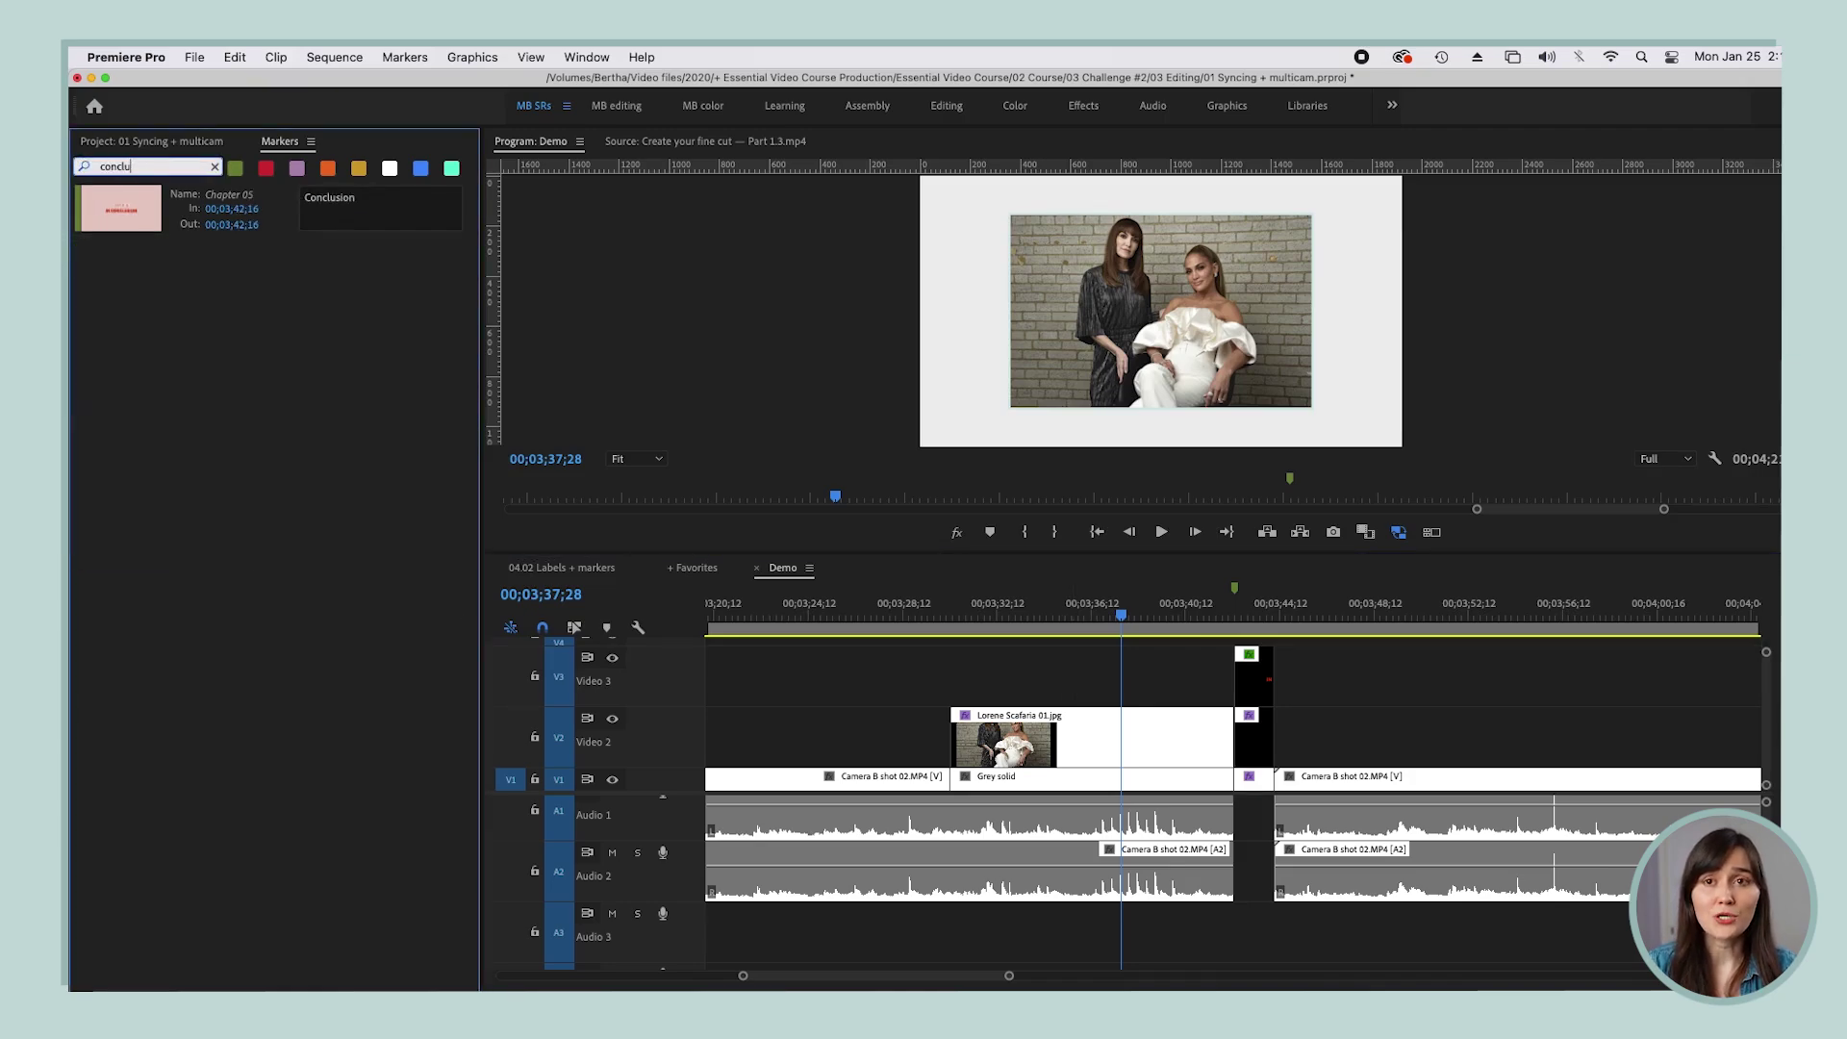
{"action": "left_click", "coordinate": [214, 166]}
Step: Filter the marker list to red markers and go to the RR voiceover marker
{"action": "left_click", "coordinate": [266, 168]}
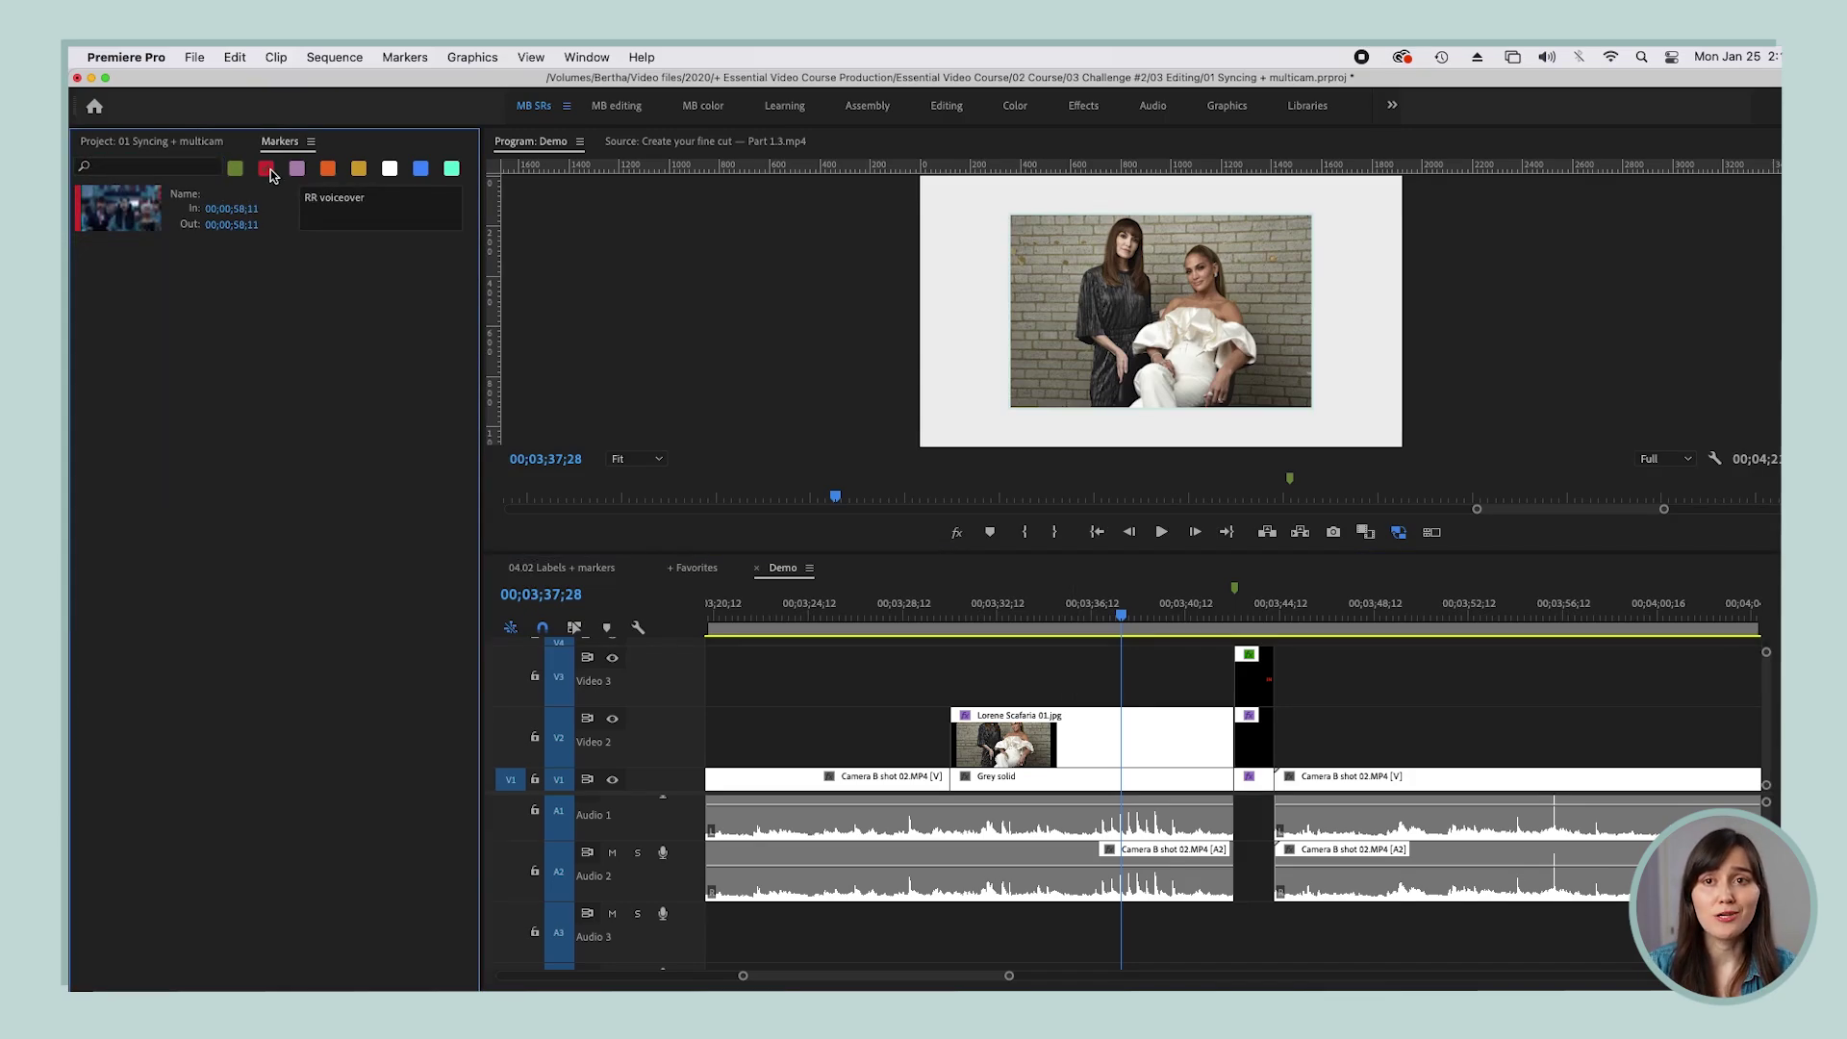
{"action": "left_click", "coordinate": [133, 211]}
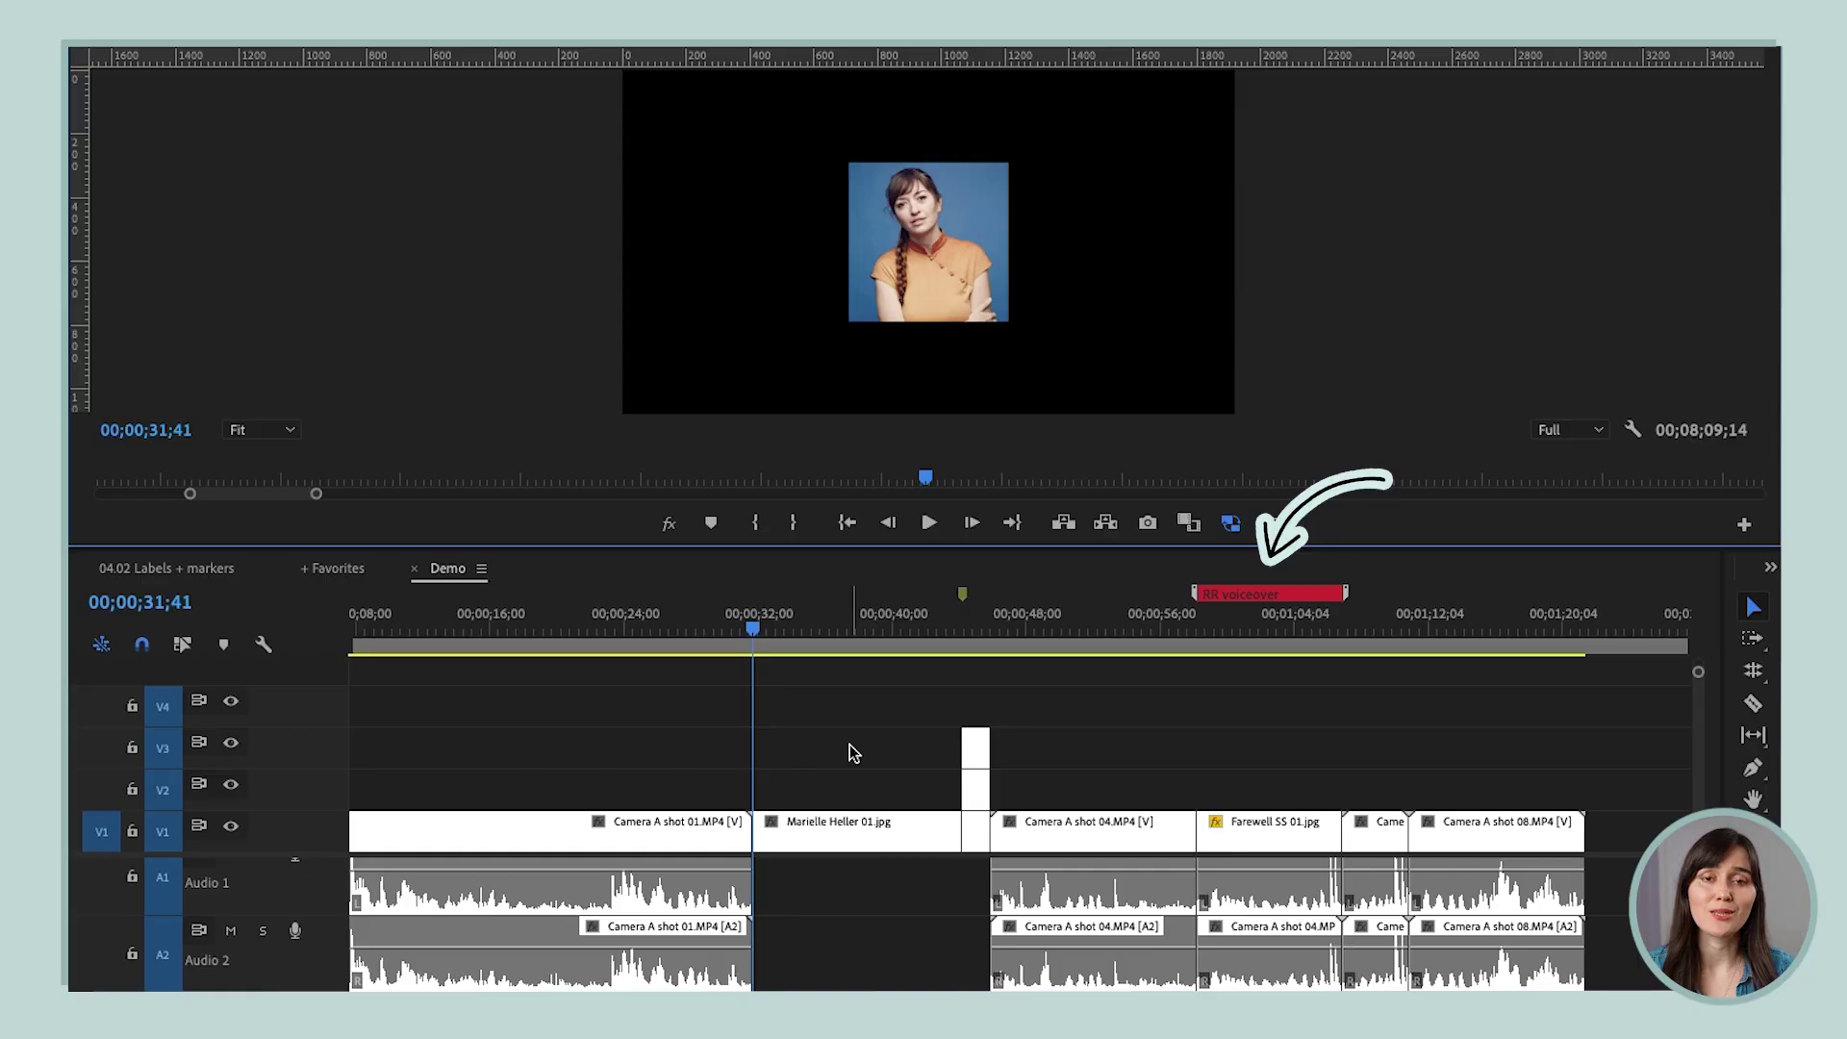
Step: Add a sequence marker at 00;00;31;41 and extend it into a segmentation marker ending at about 00;00;40;00
{"action": "left_click", "coordinate": [712, 523]}
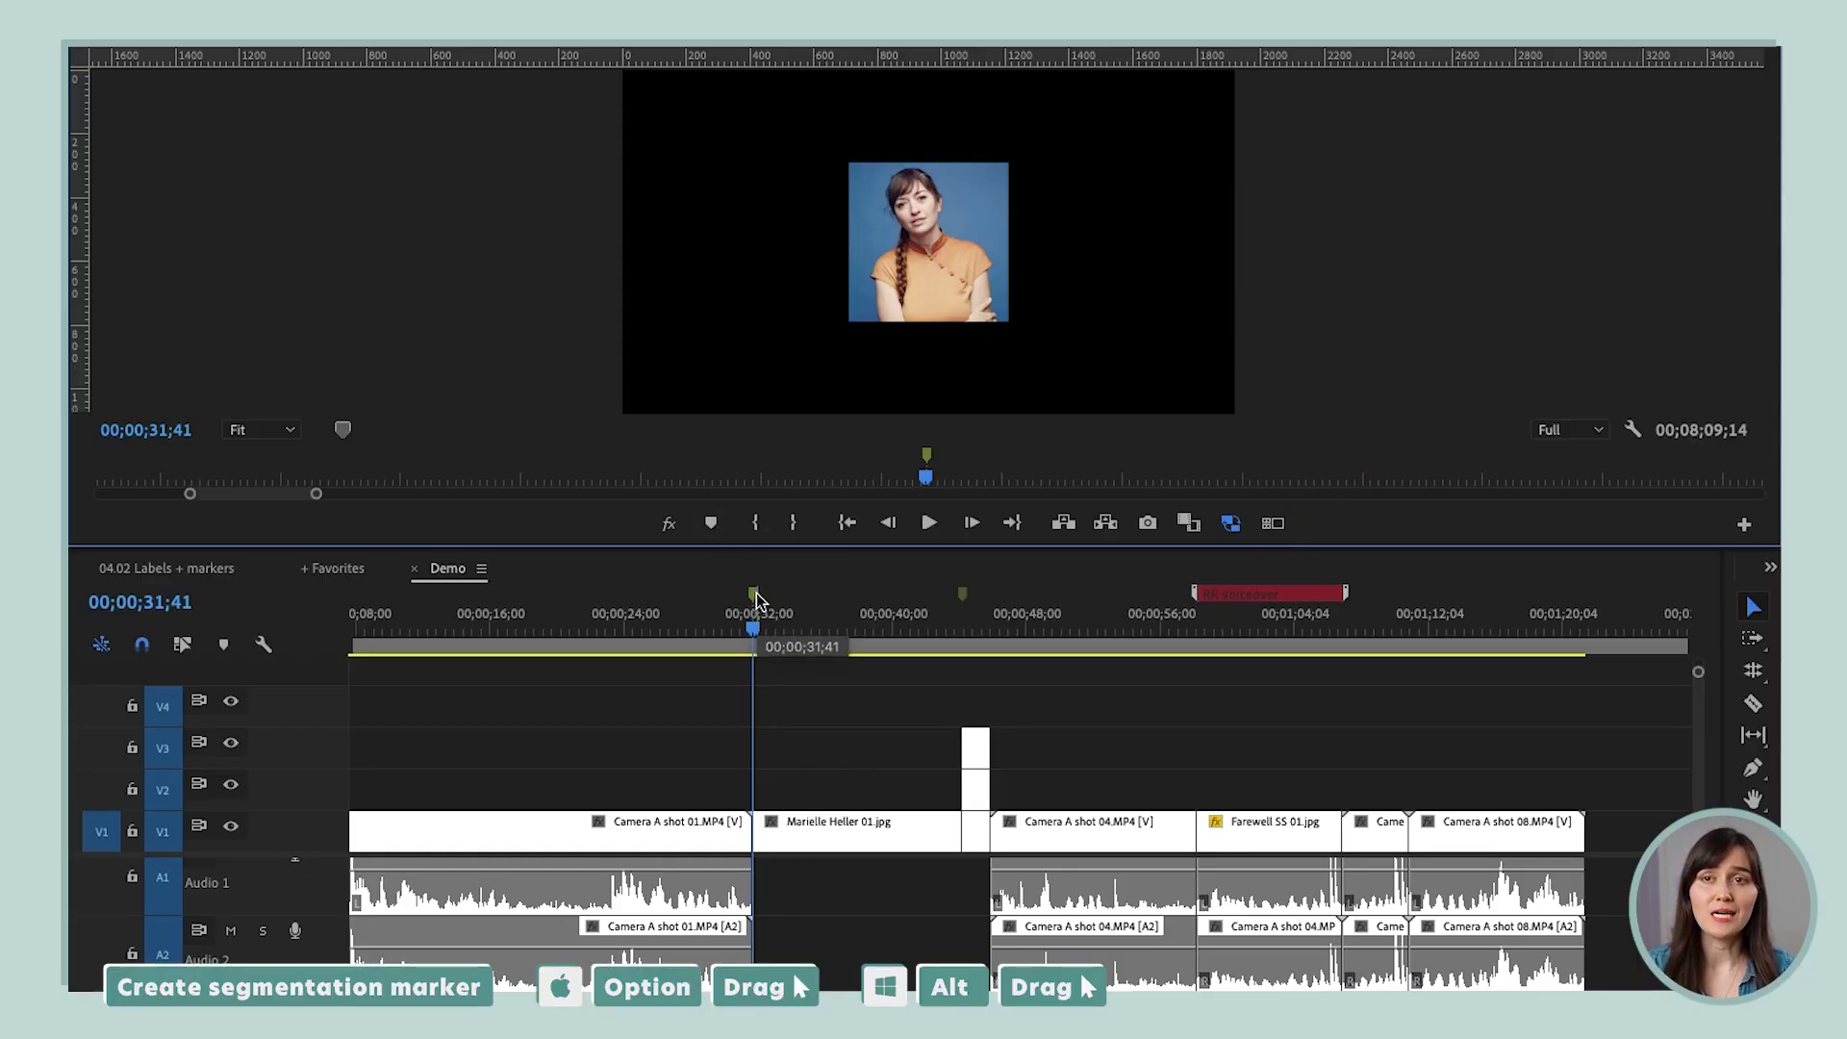
{"action": "left_click_drag", "start_coordinate": [756, 598], "coordinate": [899, 606]}
{"action": "left_click", "coordinate": [867, 604]}
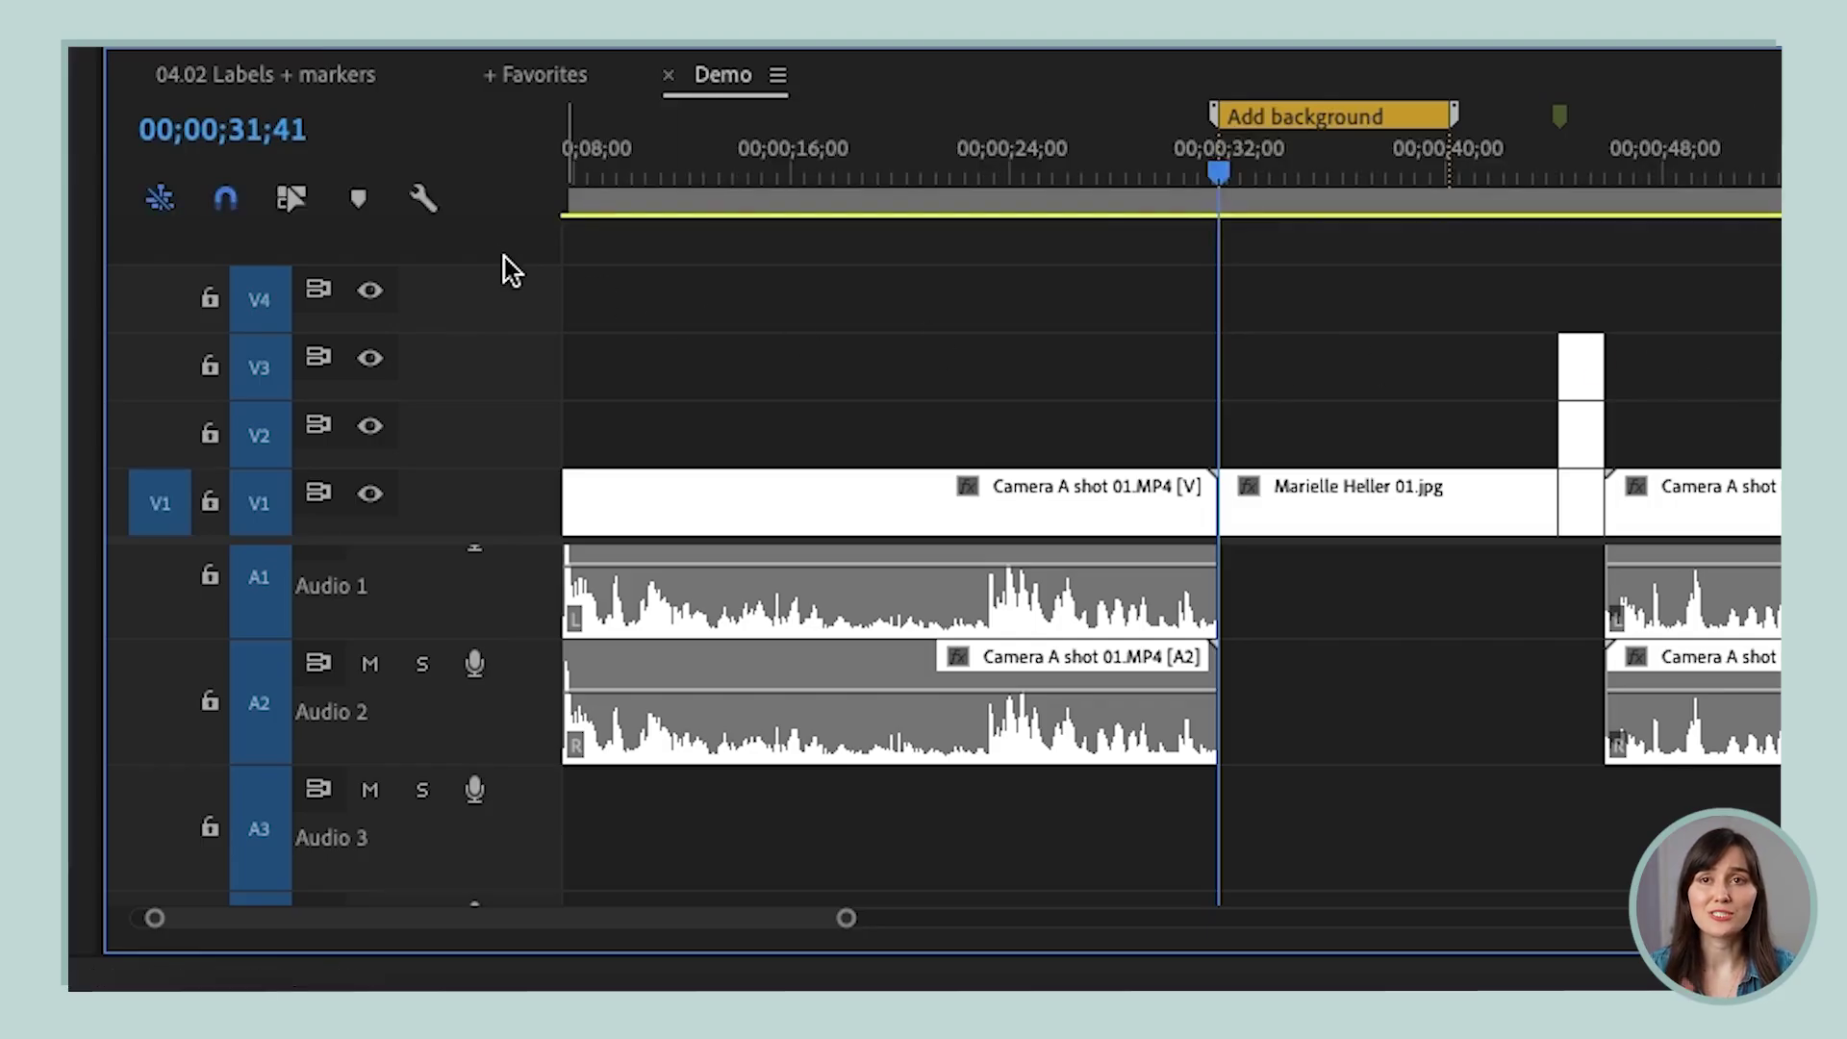
Step: Open the timeline display settings
{"action": "left_click", "coordinate": [423, 201]}
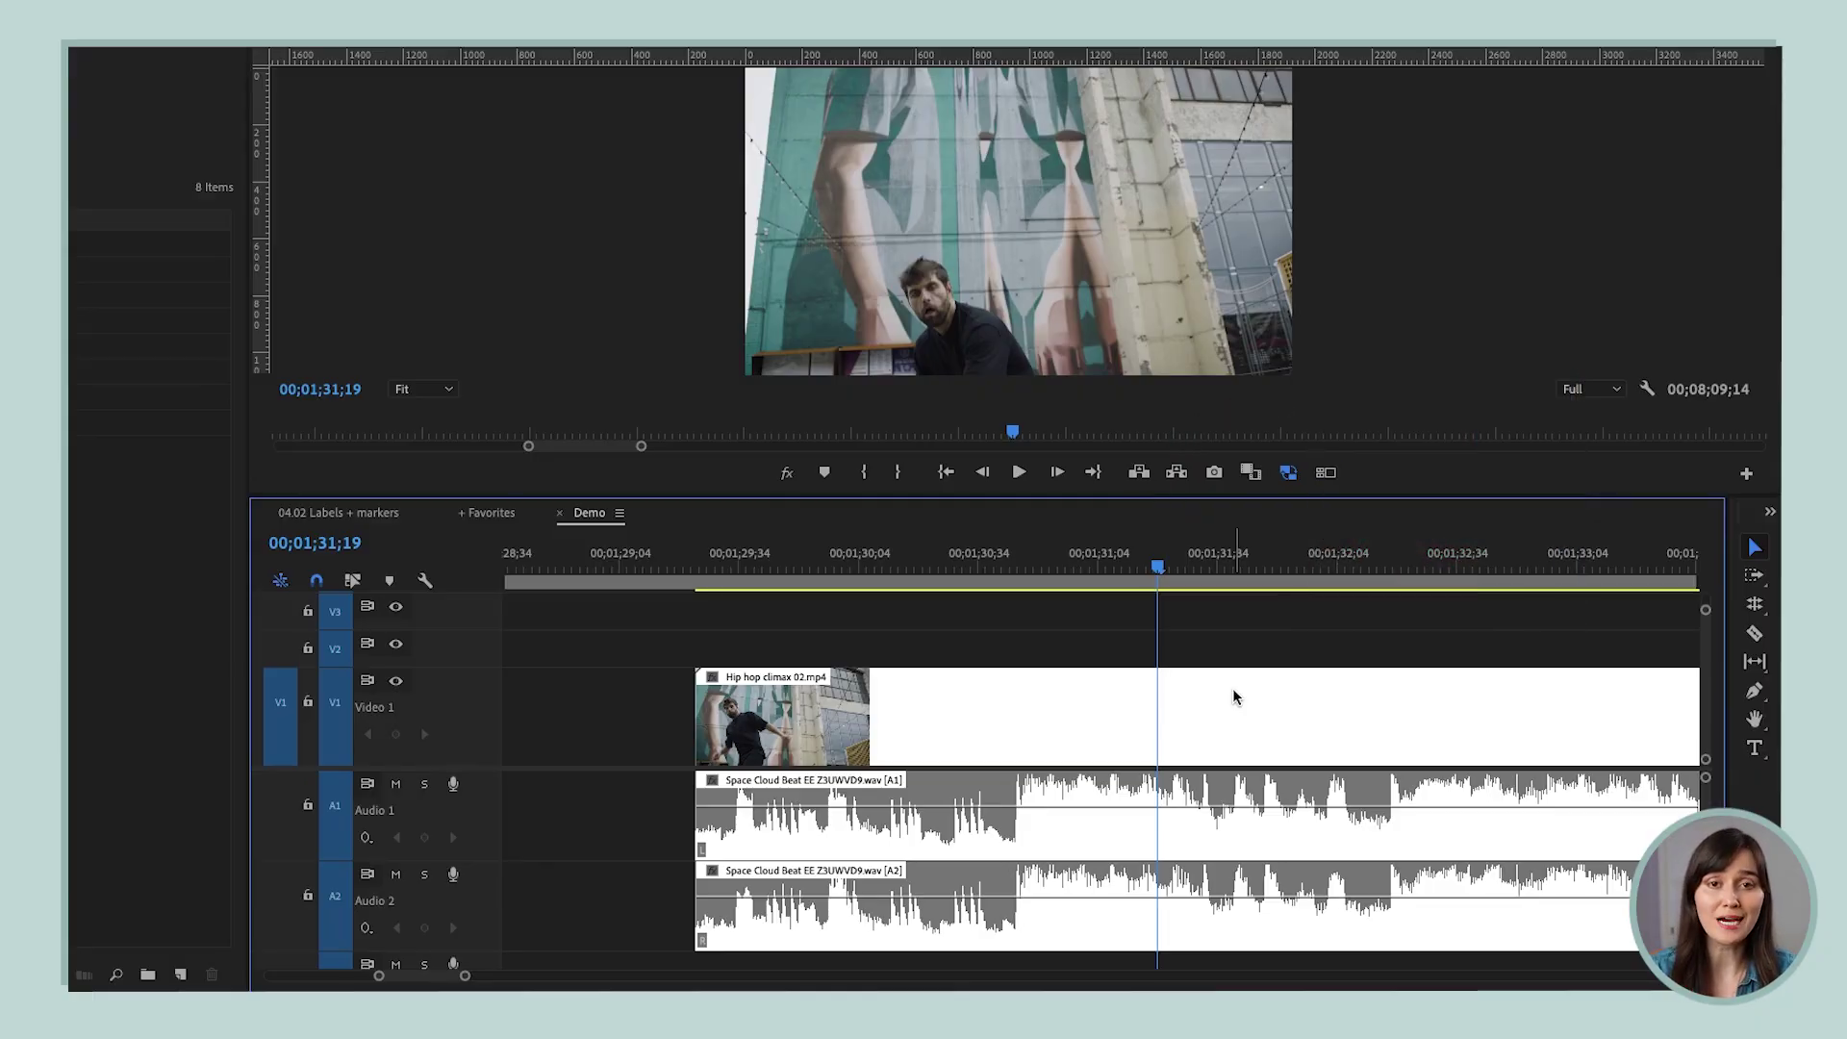
Step: Add a marker to the Hip hop climax 02 clip at 00;01;31;19 and move the clip earlier to align it with the music's drop
{"action": "left_click", "coordinate": [1233, 690]}
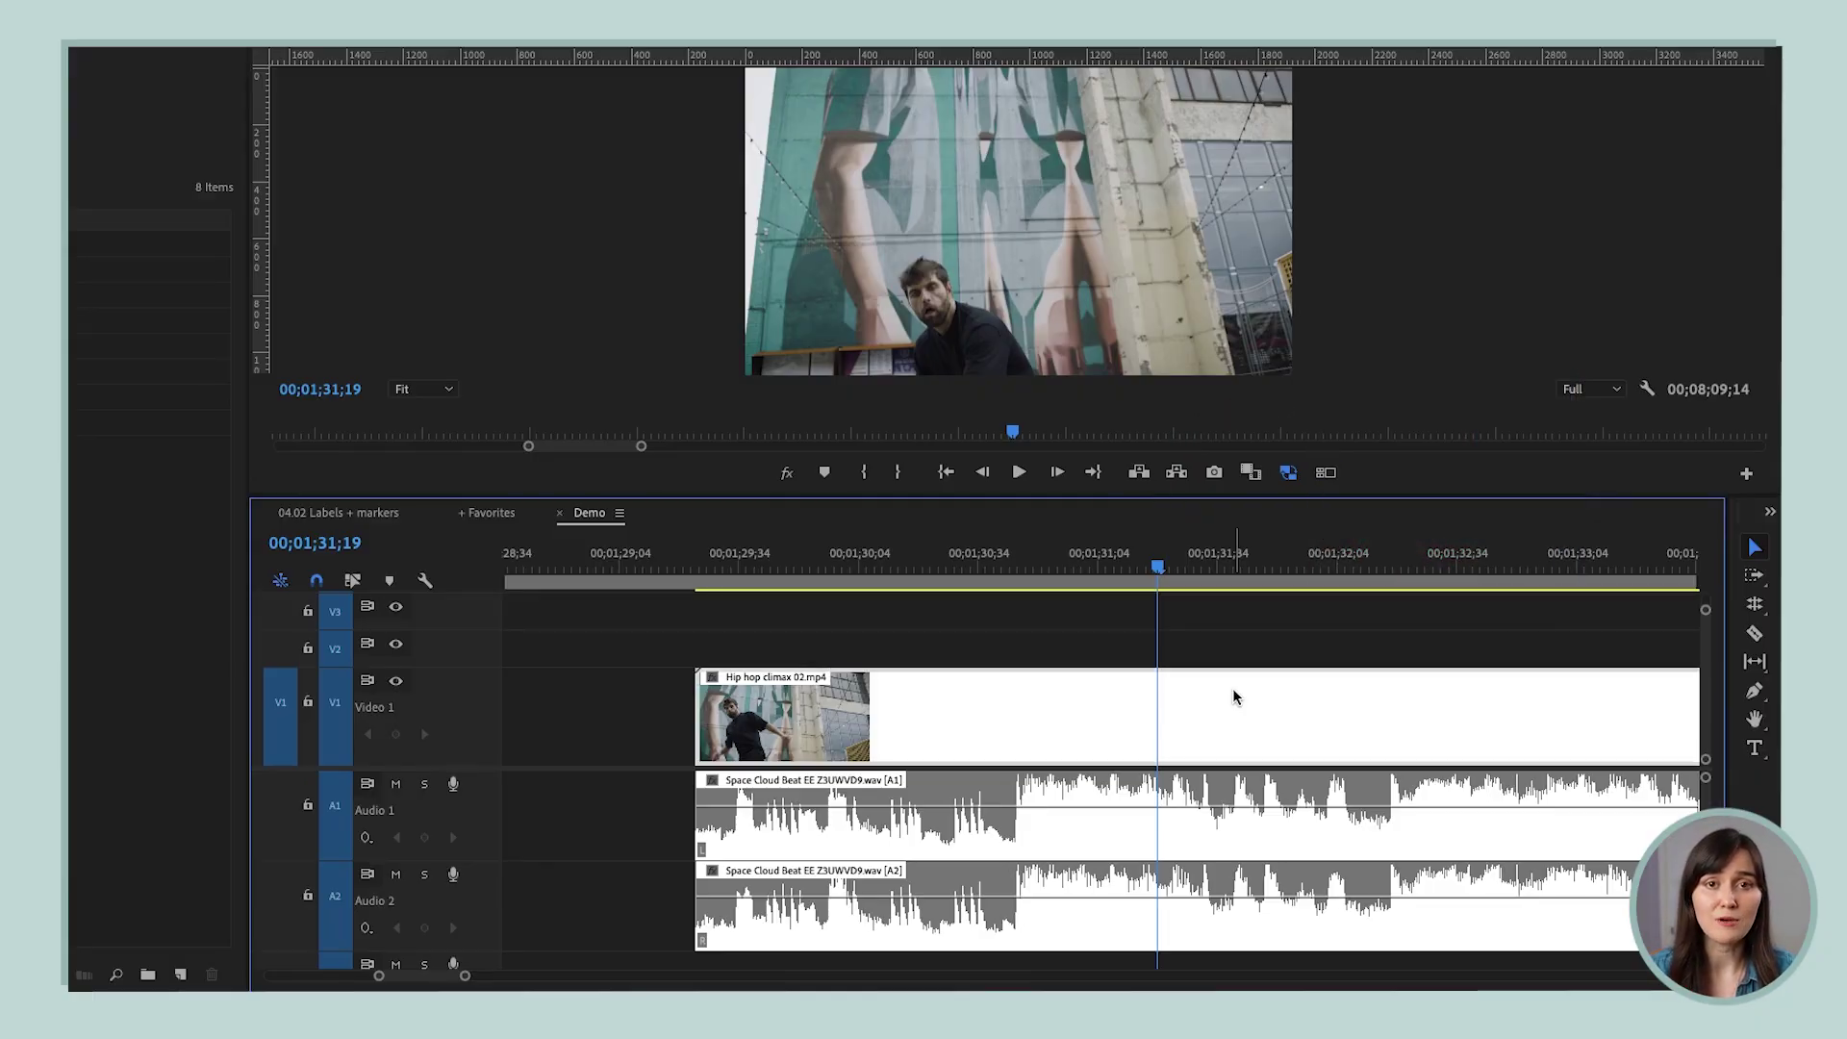
{"action": "key", "text": "m"}
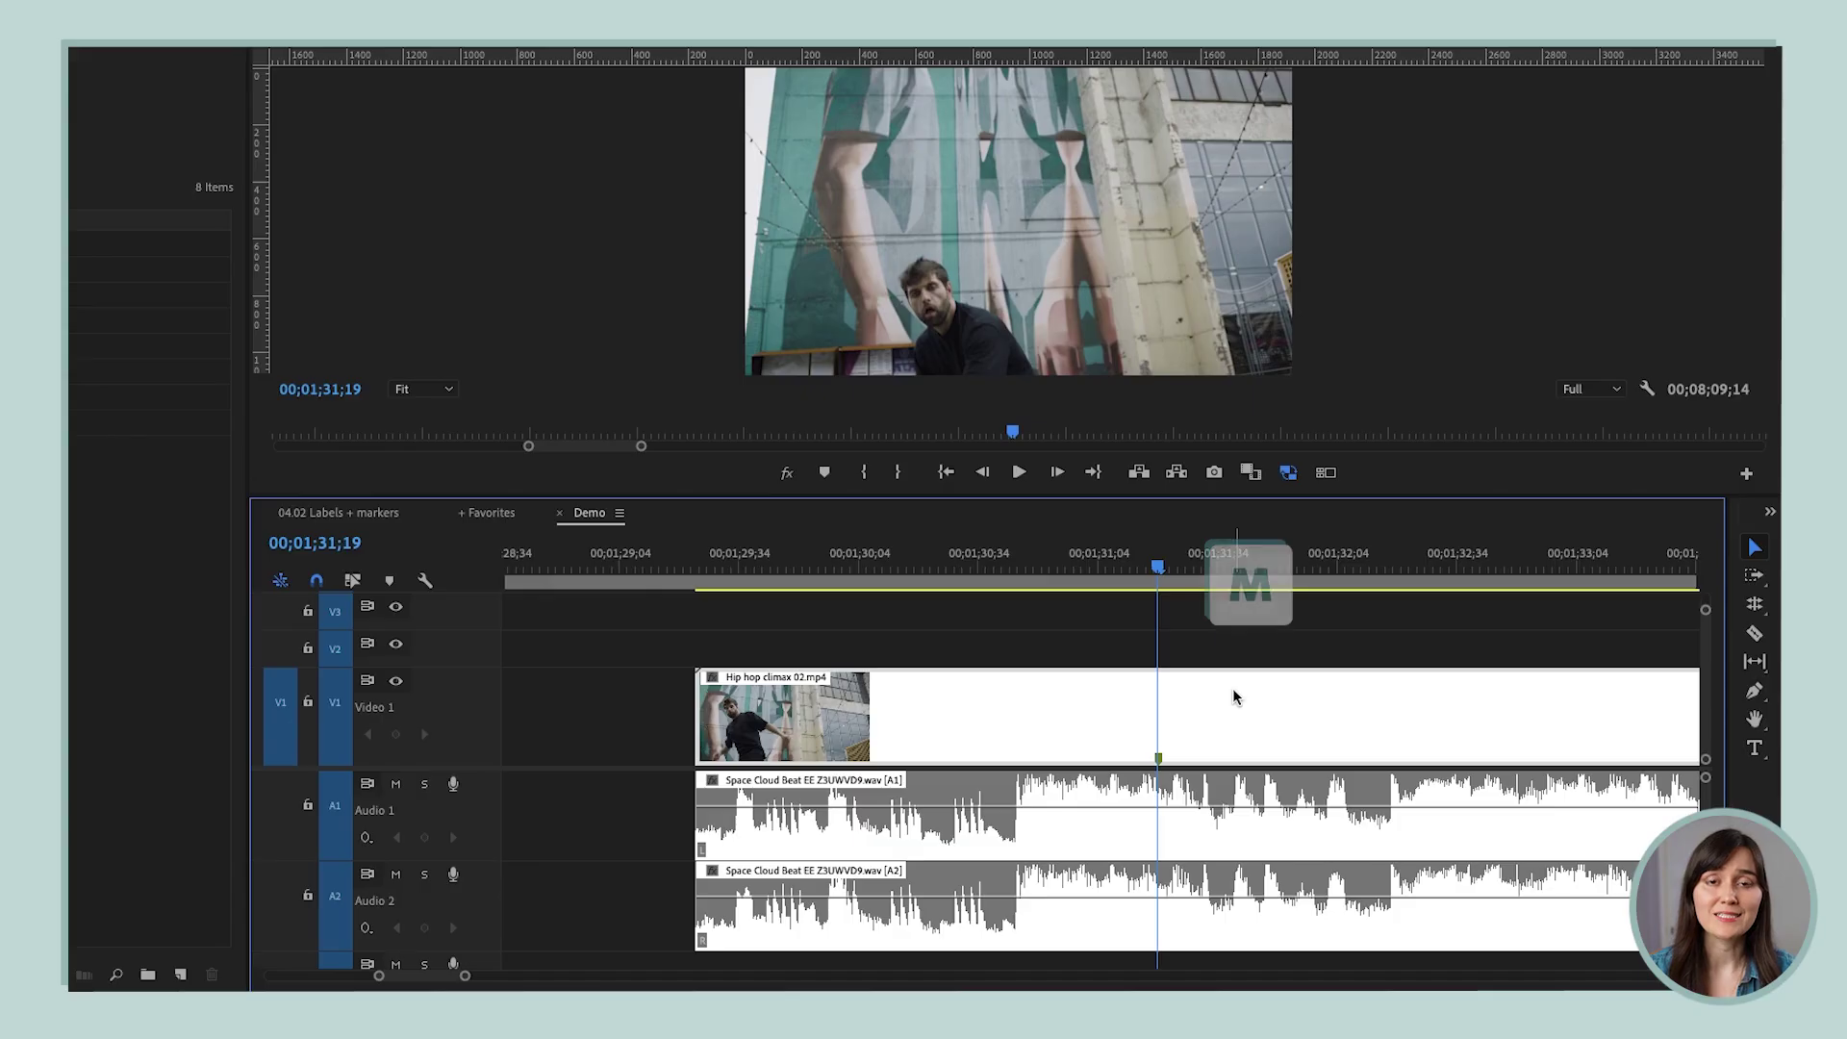
{"action": "mouse_move", "coordinate": [1235, 692]}
{"action": "left_mouse_down"}
{"action": "mouse_move", "coordinate": [1111, 700]}
{"action": "mouse_move", "coordinate": [1198, 709]}
{"action": "left_mouse_up"}
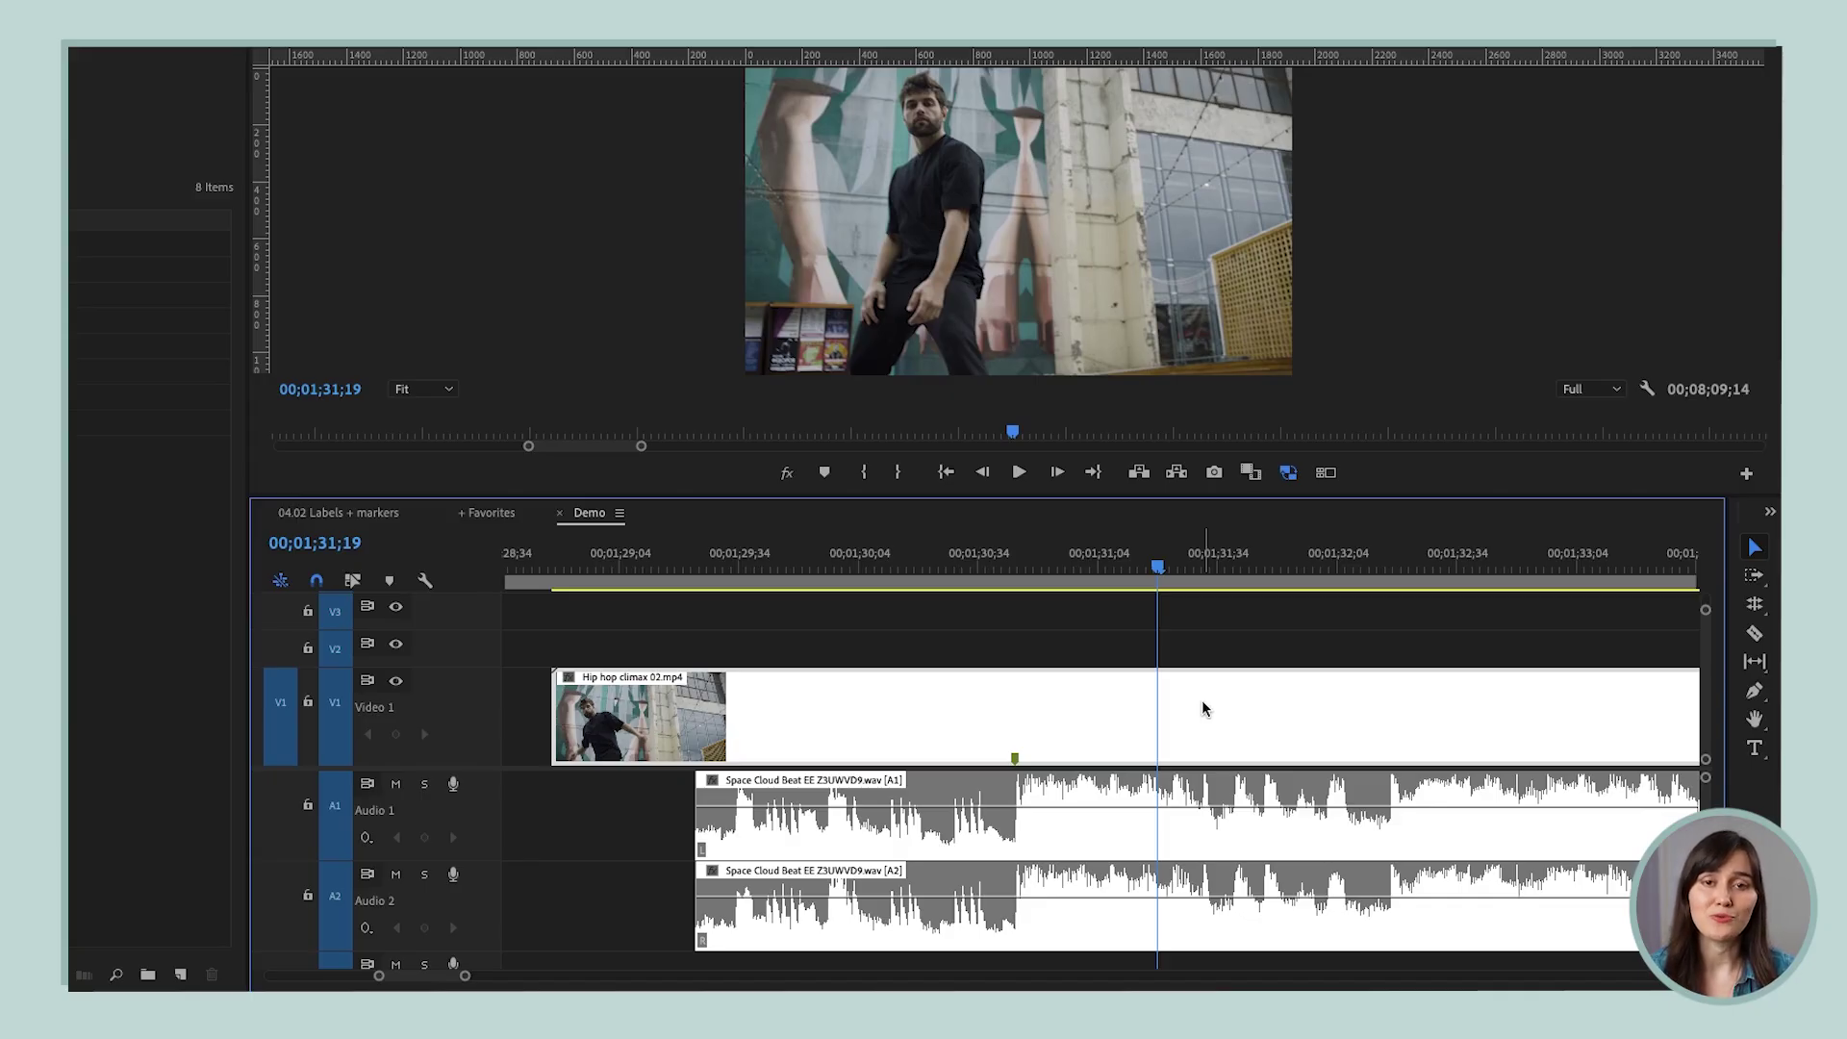
{"action": "key", "text": "space"}
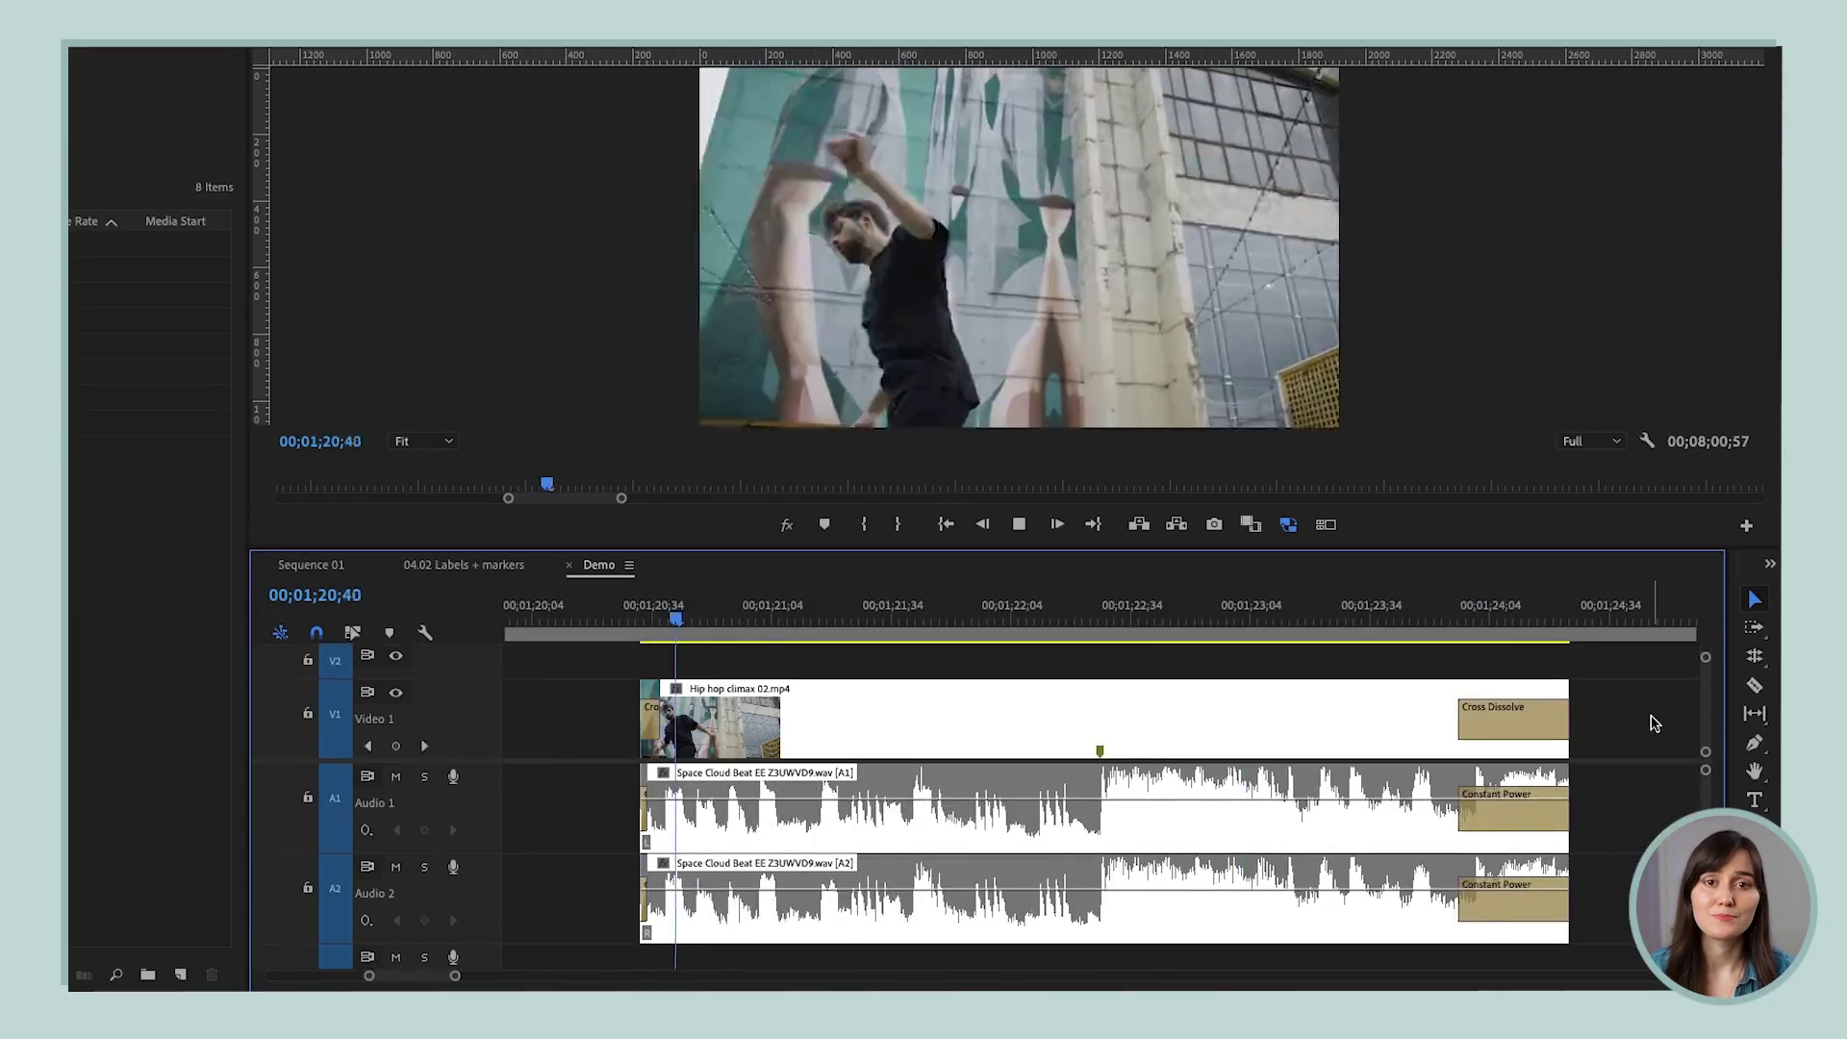